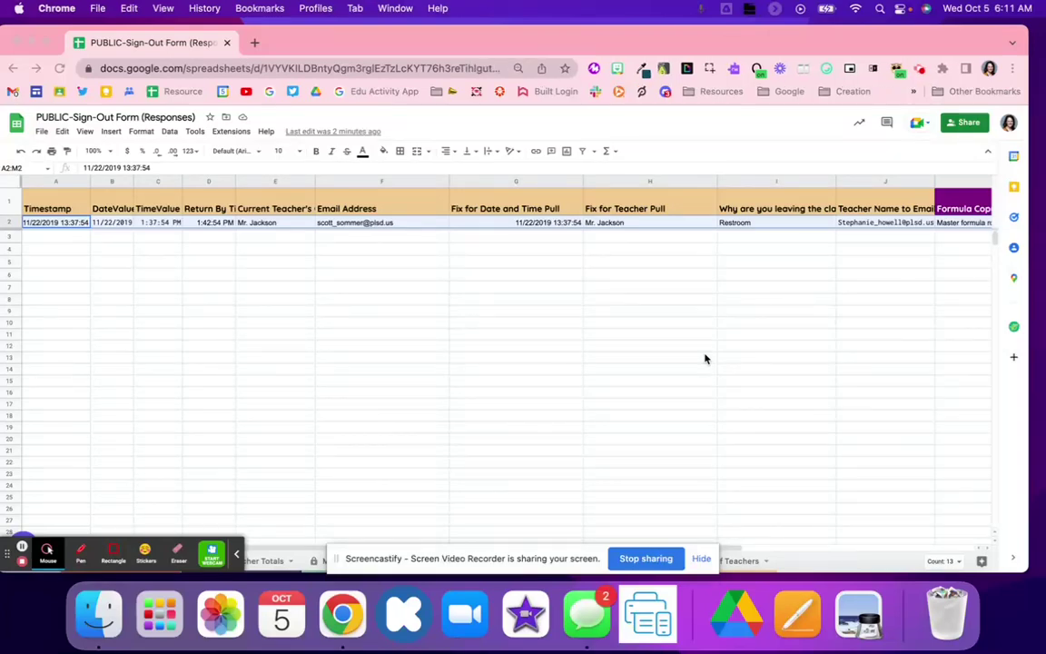
- Make a copy of the sign-out spreadsheet, replacing 'Copy of PUBLIC-' in its name with the teacher's surname
click(239, 554)
click(239, 554)
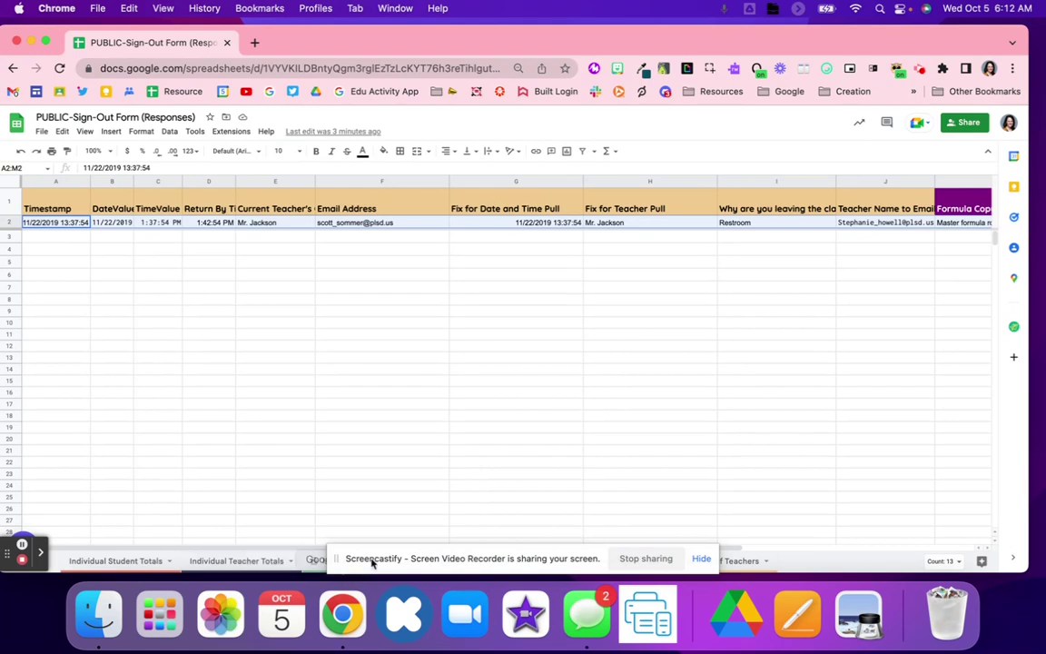
click(42, 133)
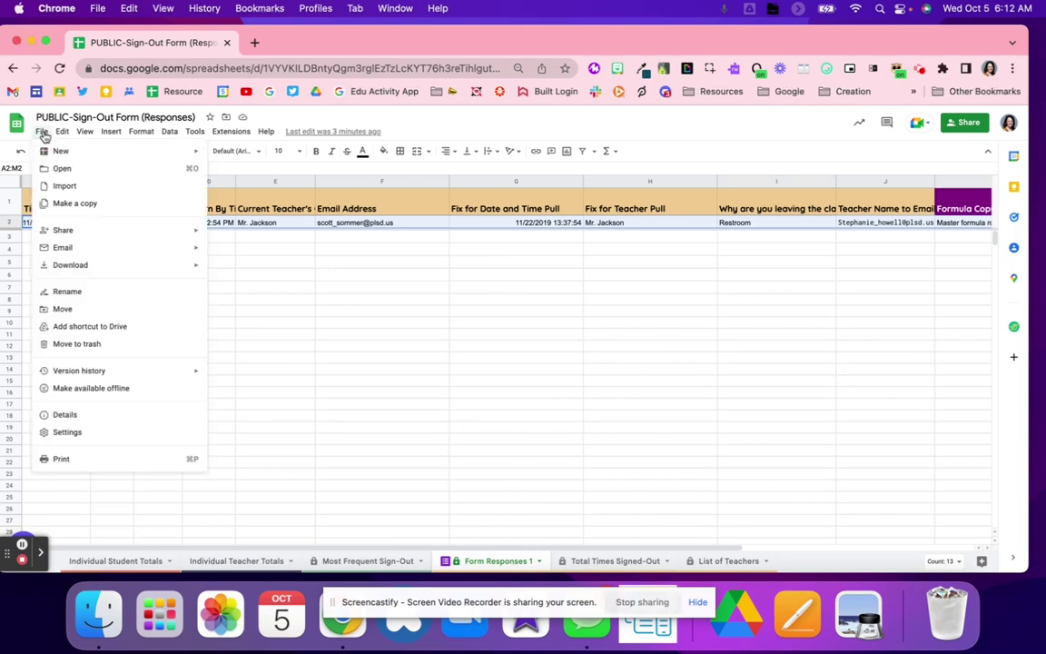
click(72, 203)
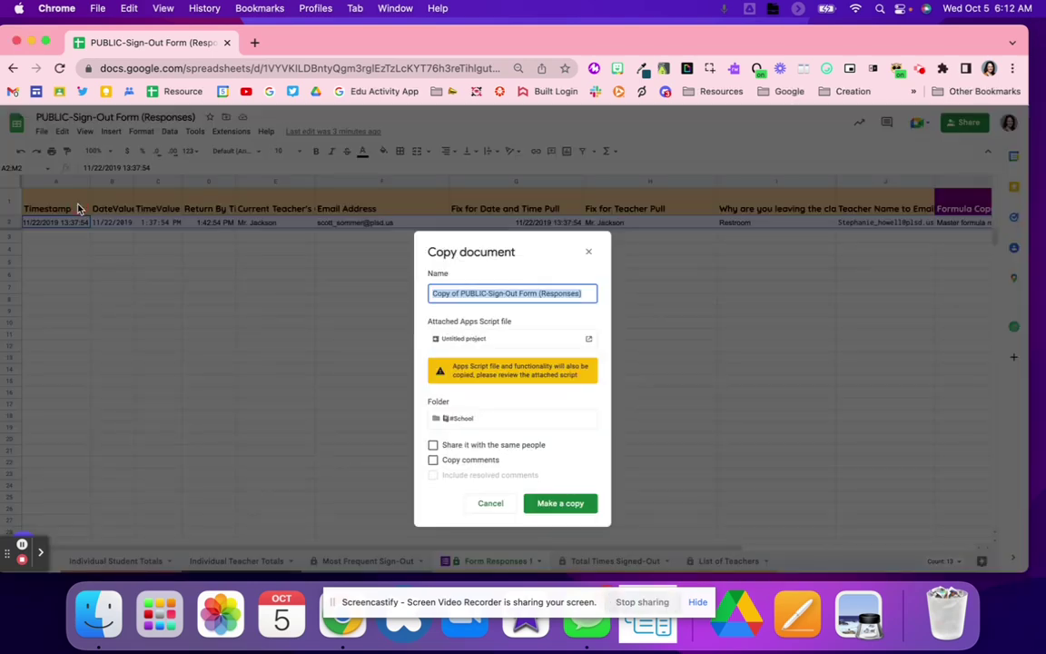
click(485, 291)
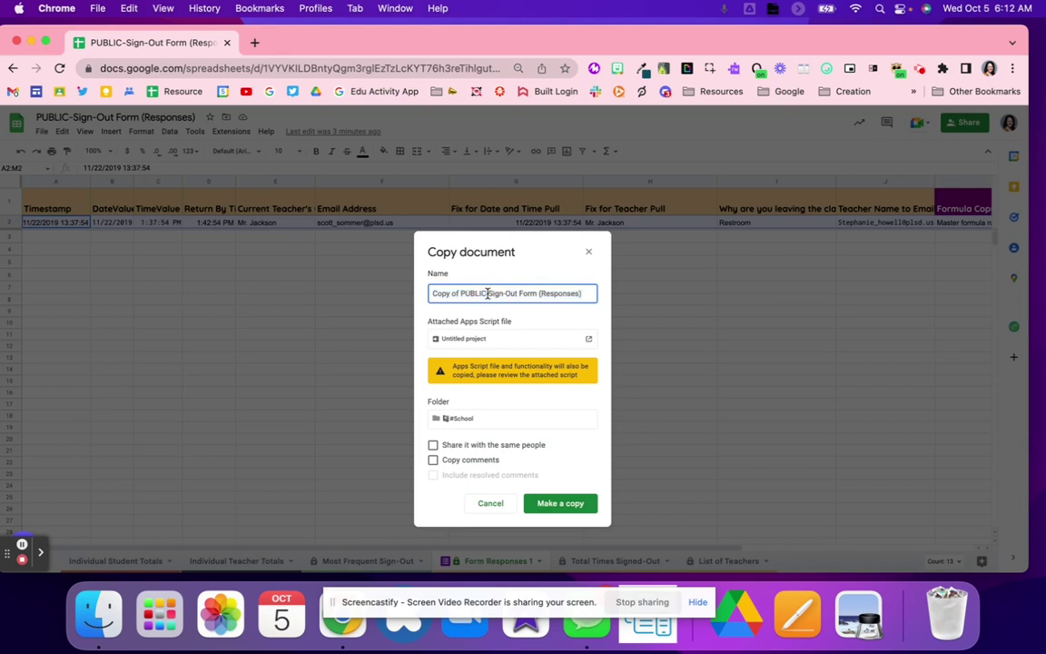
click(483, 292)
key(super+BackSpace)
text(Howell)
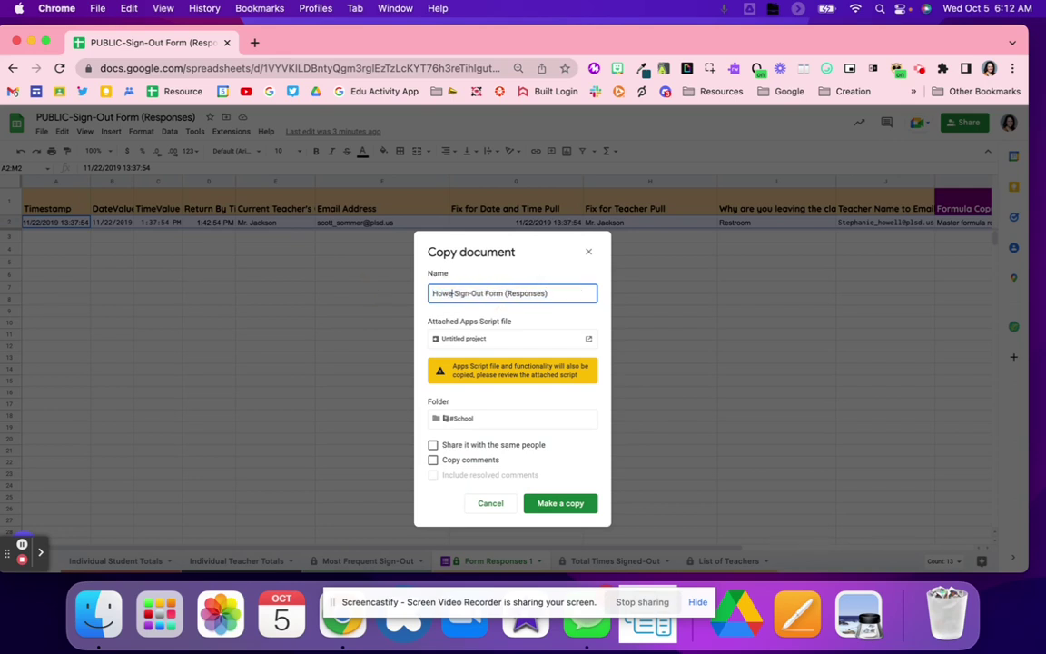
click(563, 505)
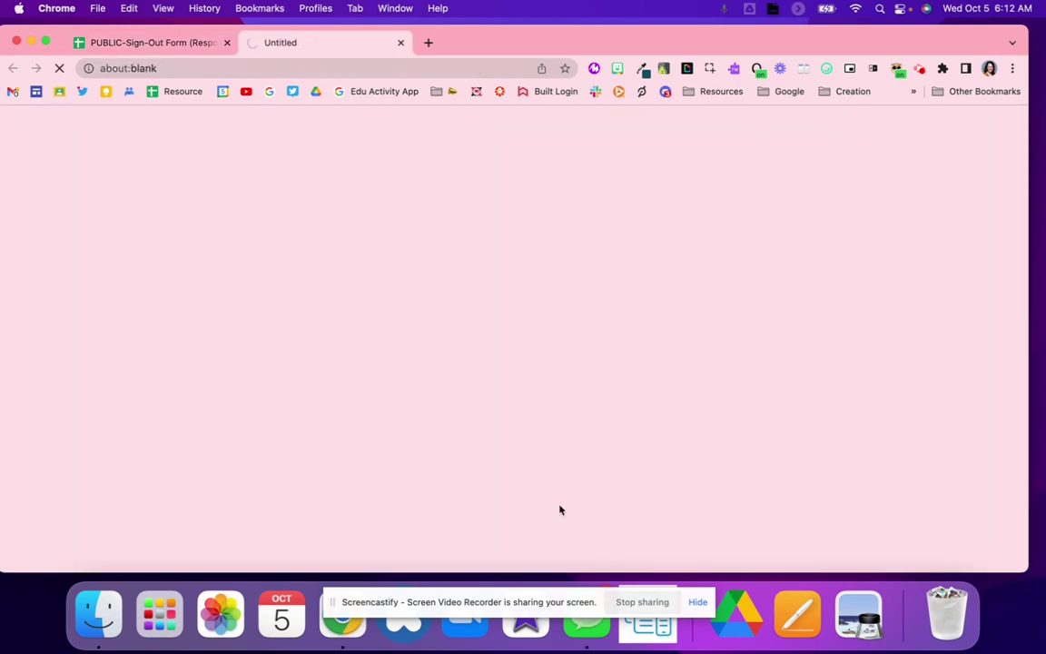
click(207, 49)
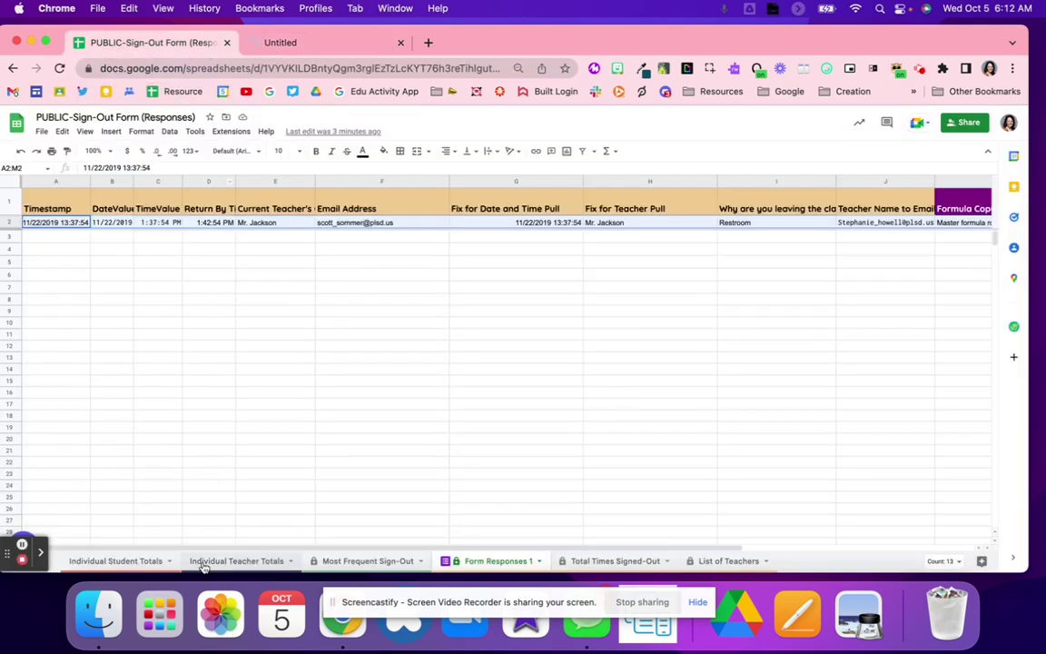
- Review the C2 TimeValue, F2 email and G2 date-fix entries in row 2, then go to the copied spreadsheet
mouse_move(229, 563)
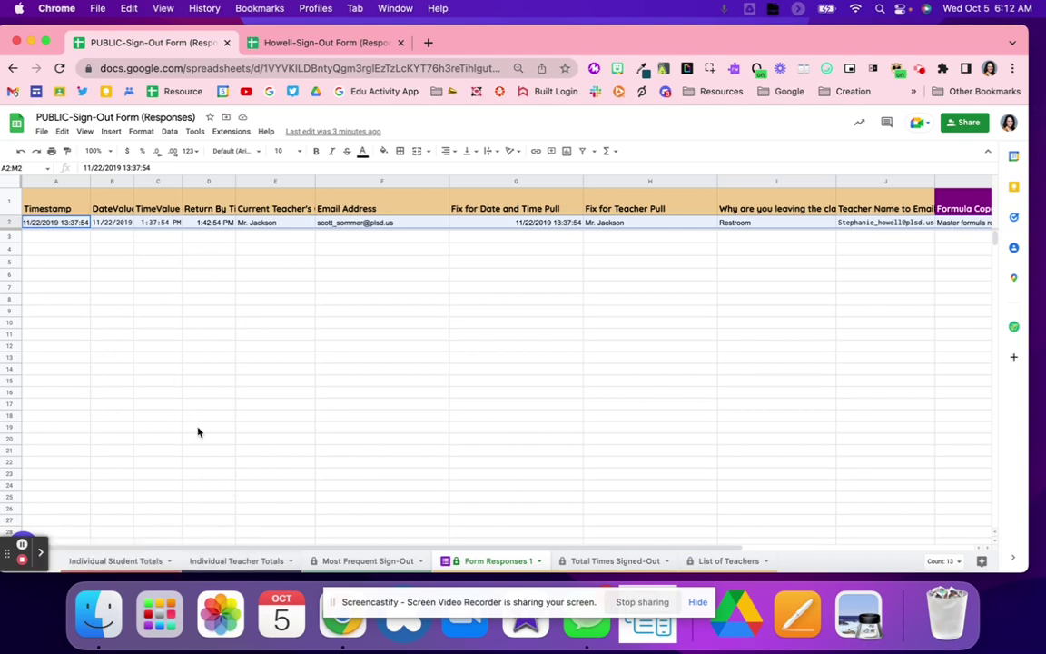
key(Right)
key(Right)
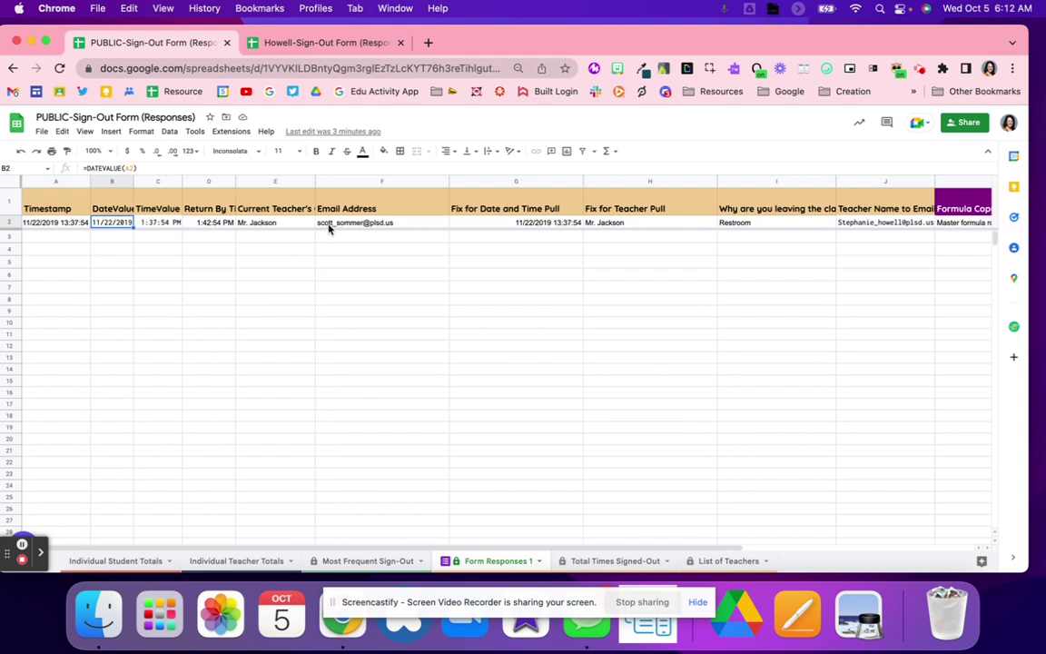
click(329, 223)
click(546, 207)
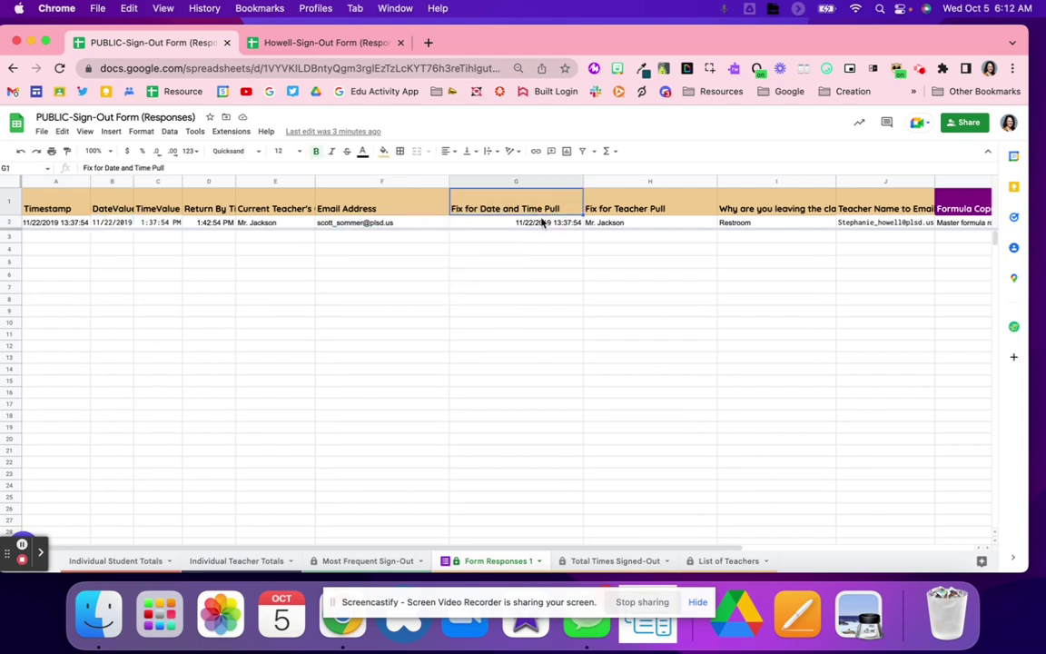
click(544, 222)
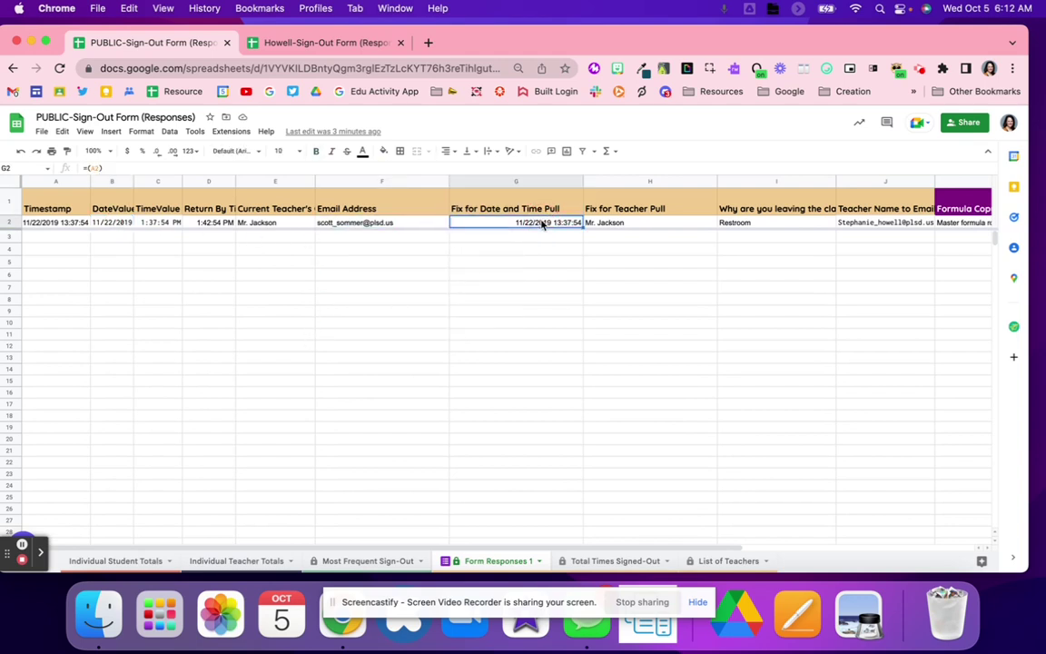
click(344, 43)
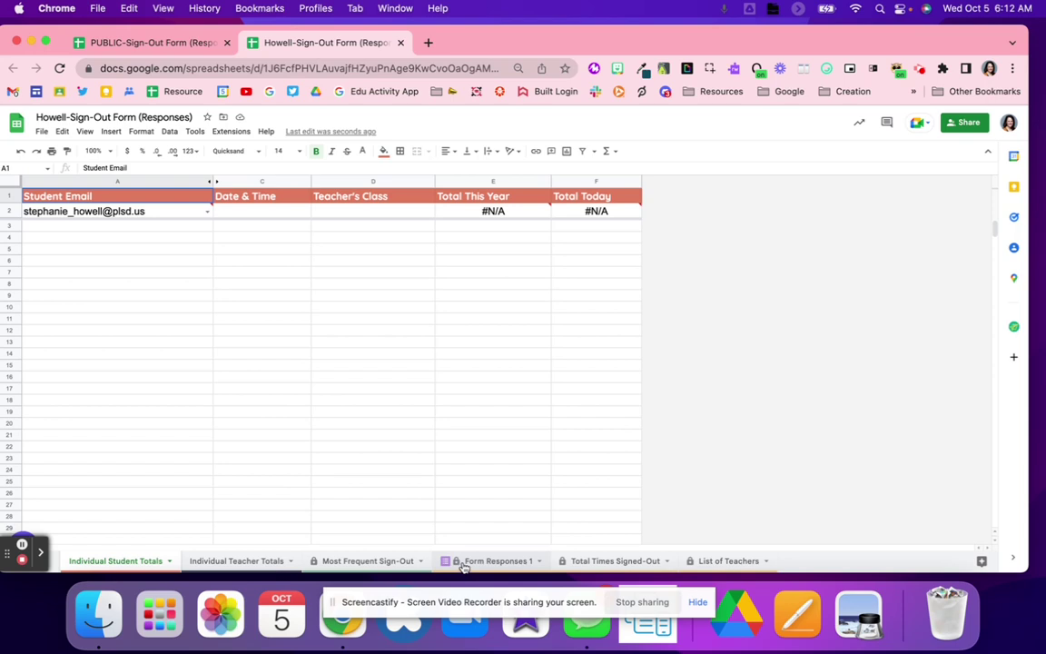
- On Form Responses 1, switch Copy Down formulas on form submit ON and delete the blank row 3
click(464, 562)
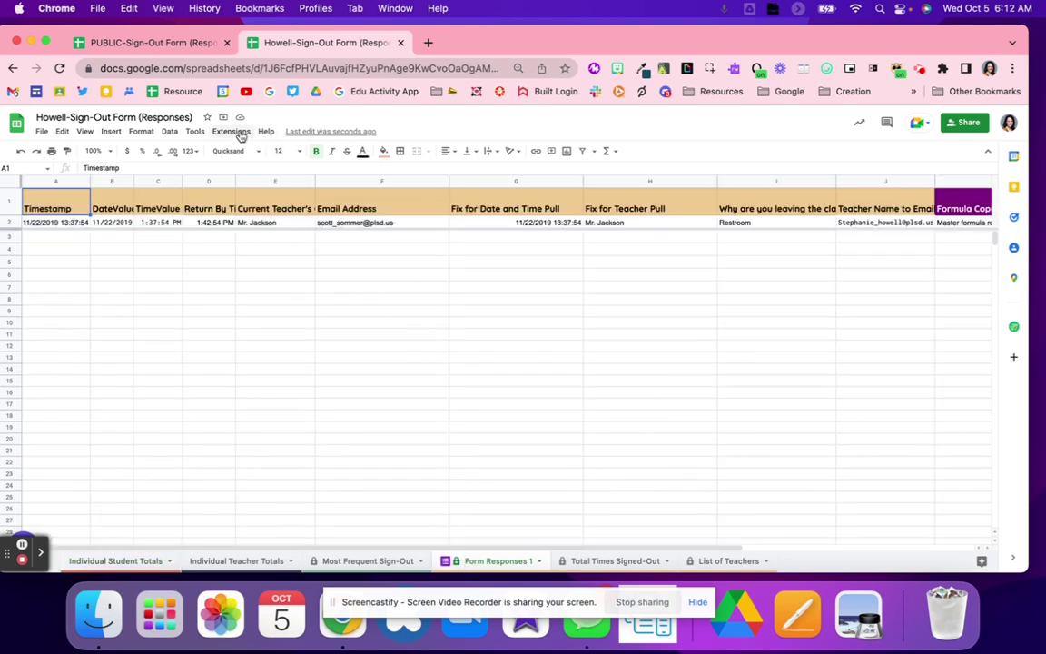
click(232, 132)
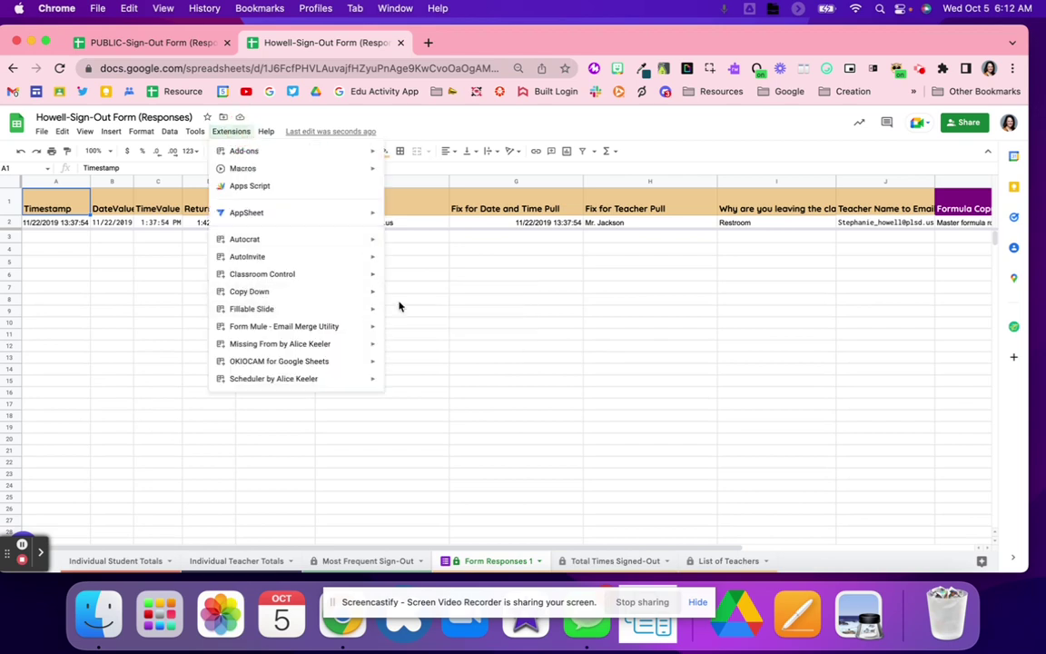
mouse_move(359, 292)
click(426, 297)
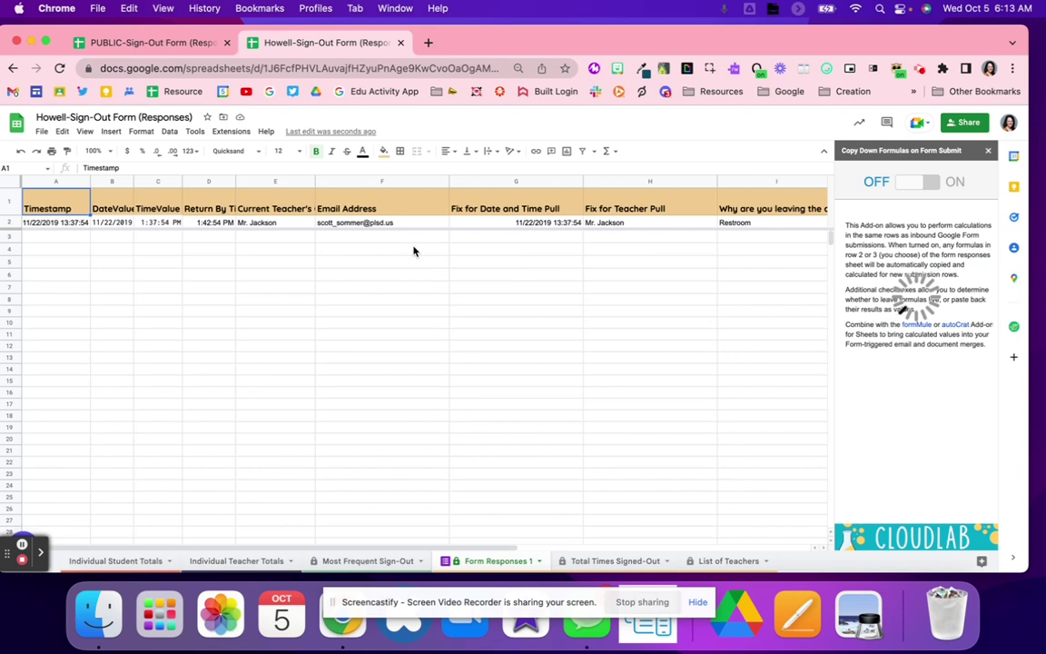
click(920, 186)
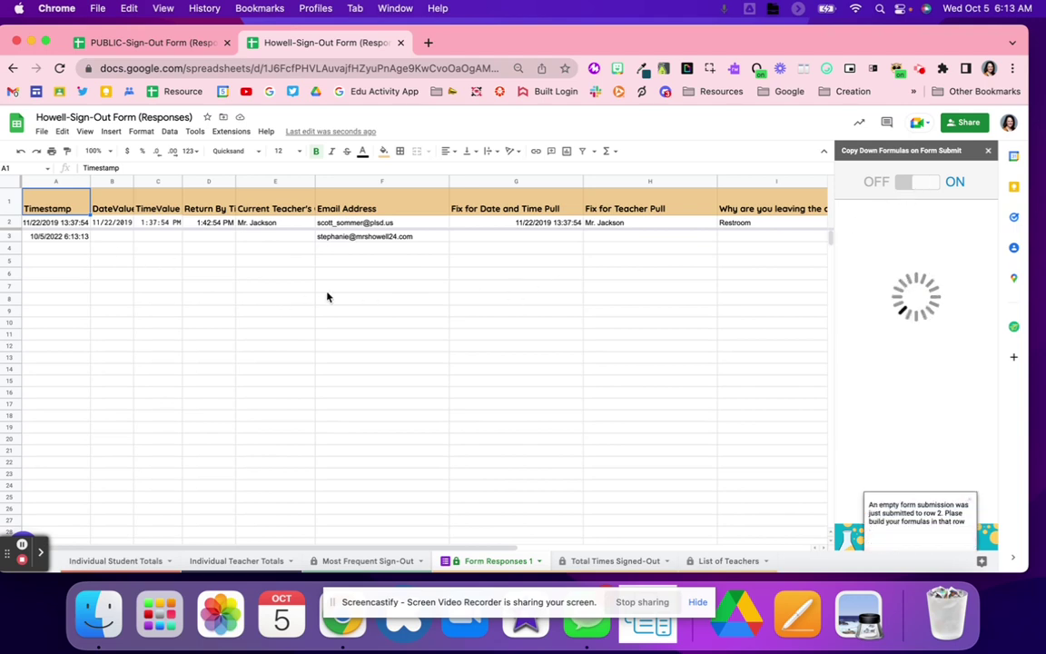
right_click(17, 236)
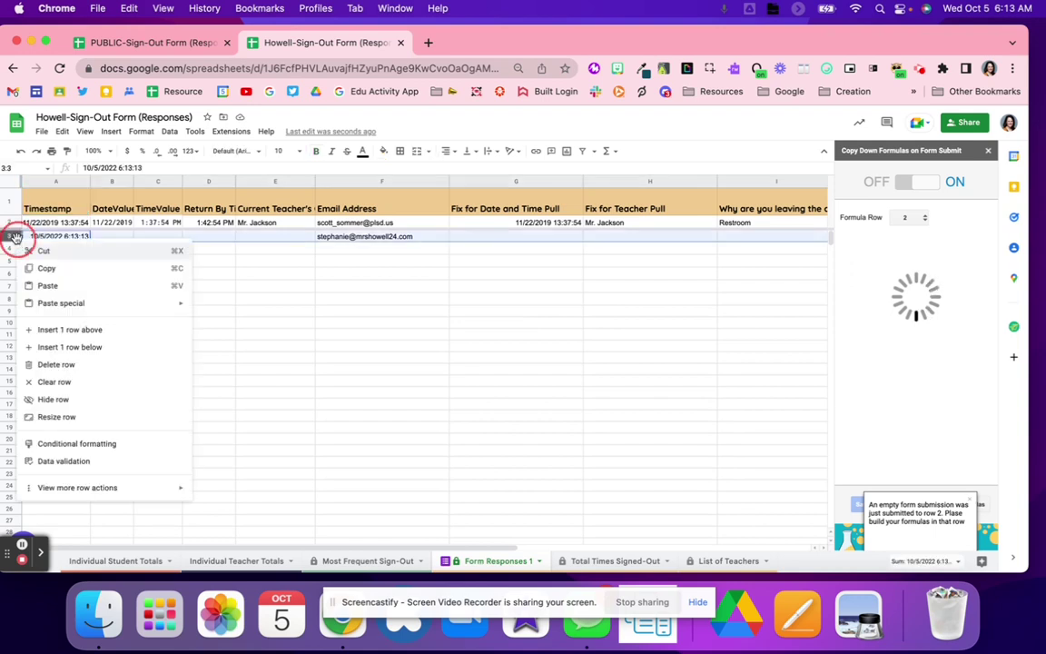
click(56, 365)
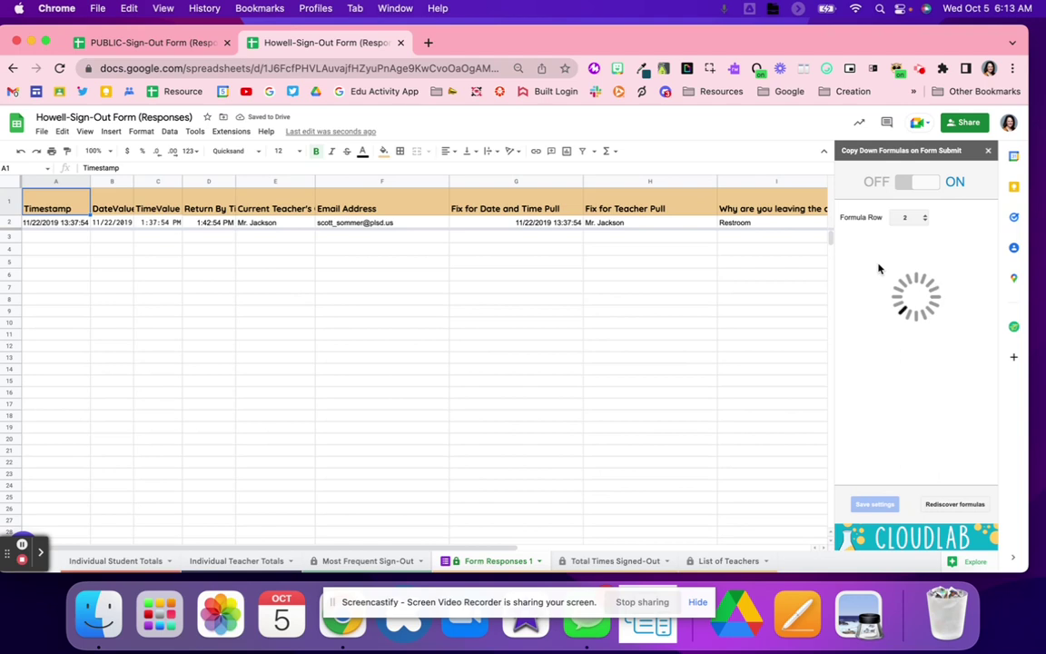
- Mark all eight Copy Down formula columns, including DateValue, to paste as values, then save
scroll(944, 371, down, 1)
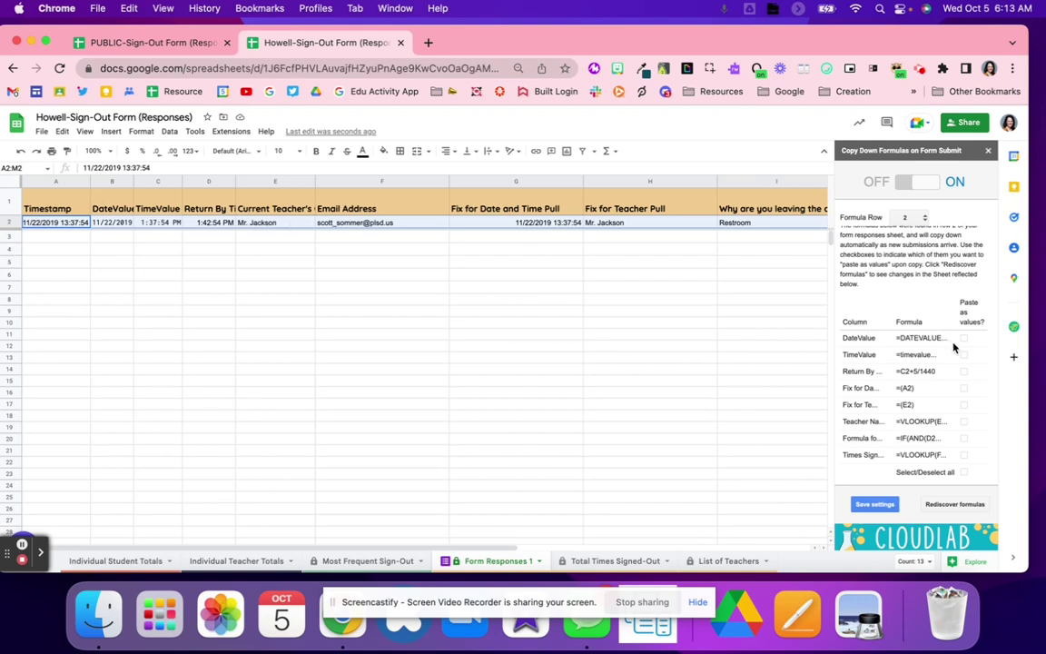
click(962, 339)
click(964, 473)
click(874, 505)
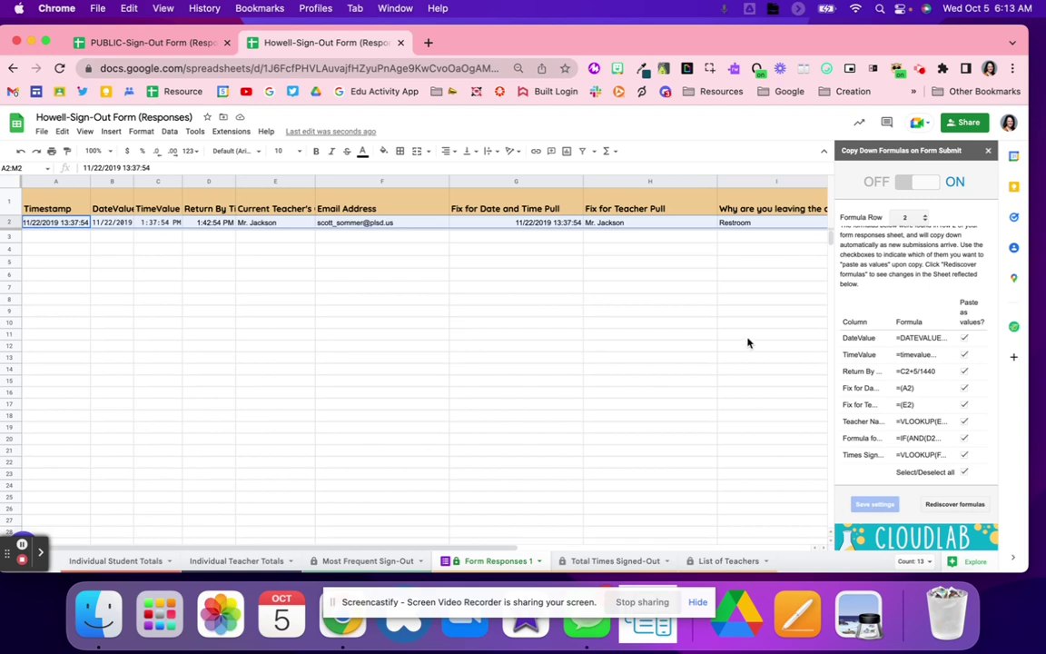
click(988, 150)
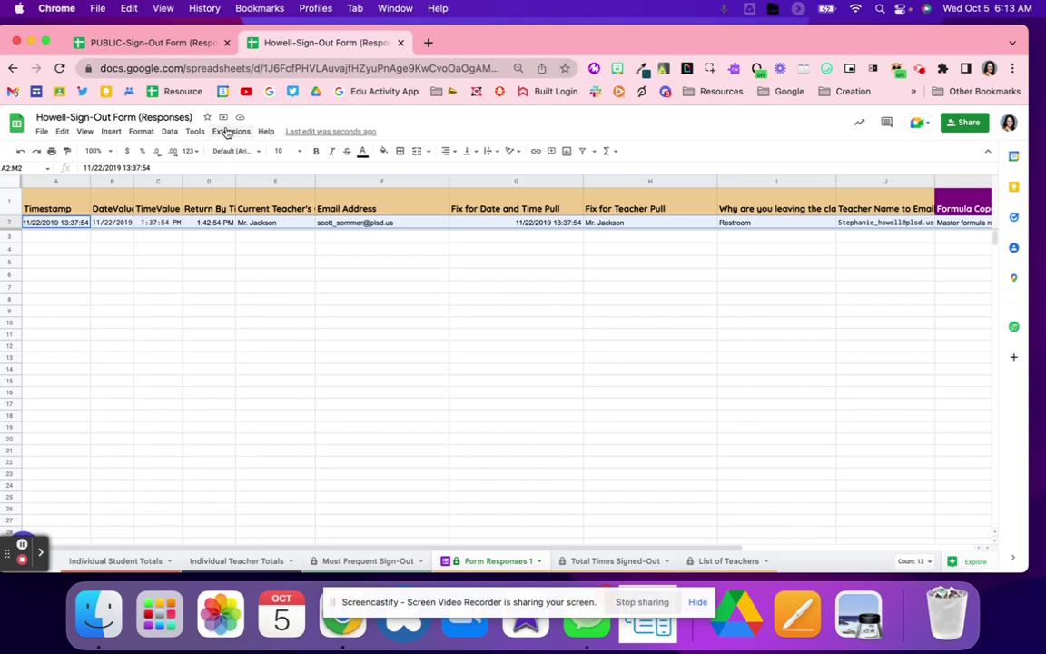
- Open the linked Sign-Out Form editor and look over the Current Teacher's Class and reason questions
click(195, 131)
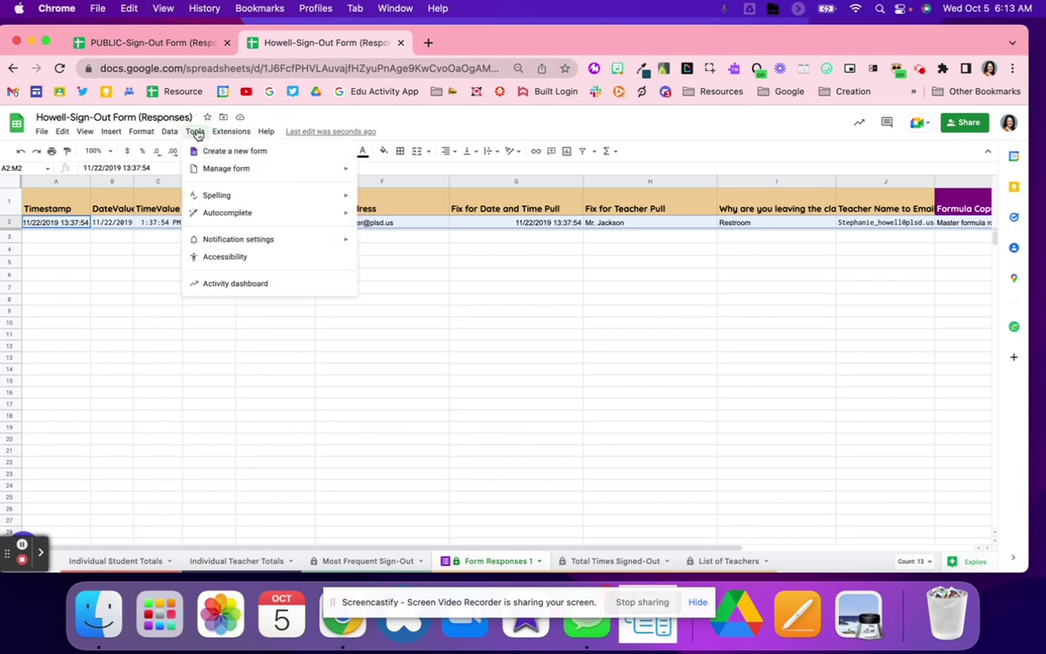
mouse_move(225, 172)
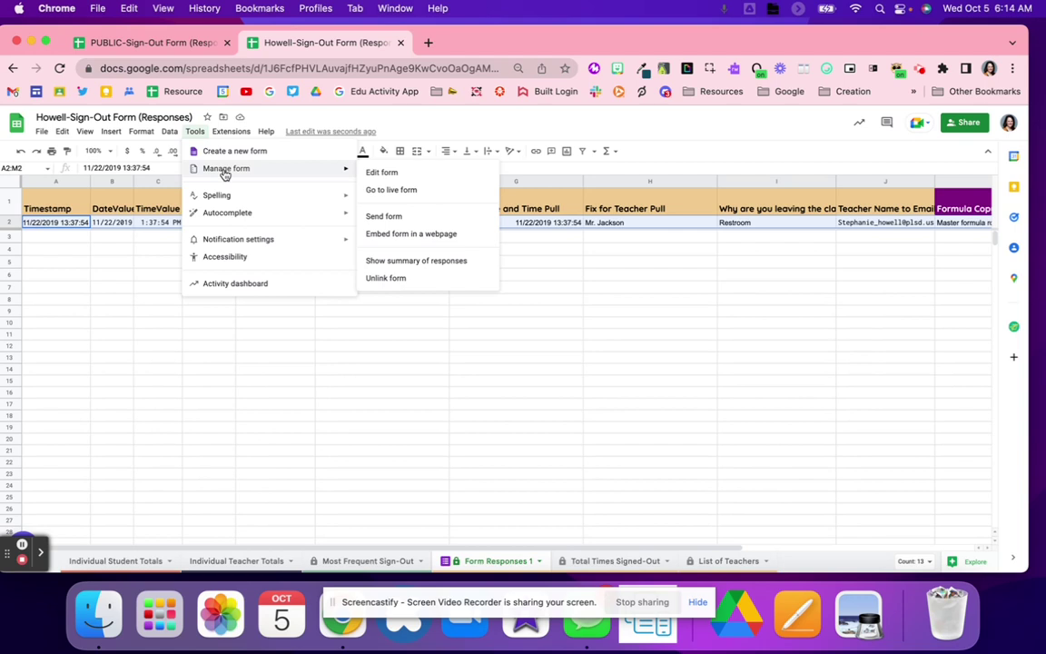
click(381, 173)
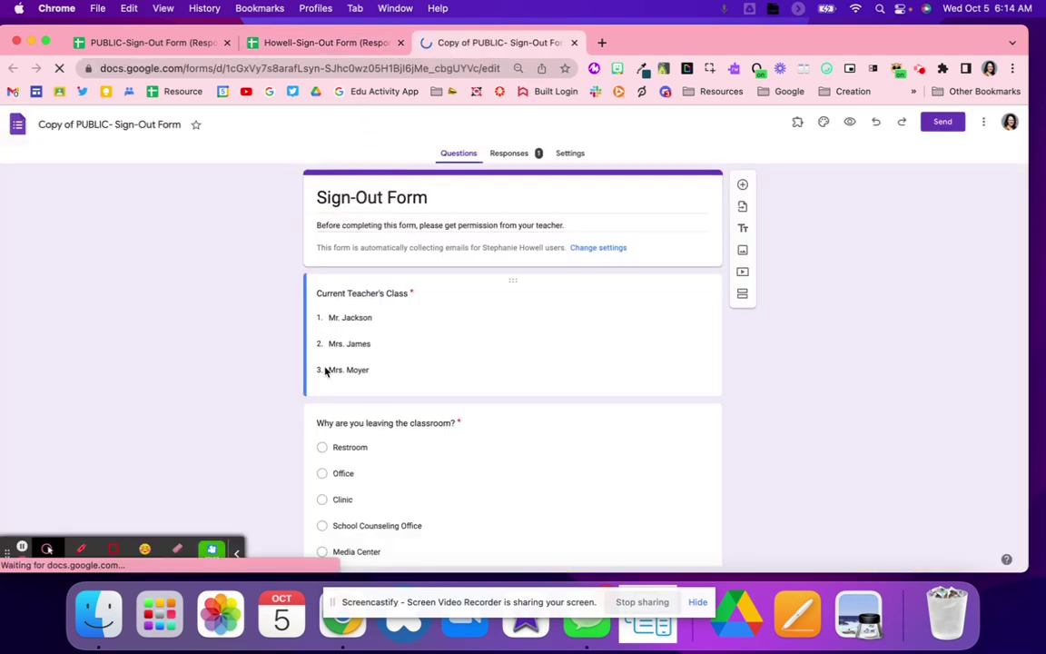
click(369, 371)
scroll(382, 390, down, 5)
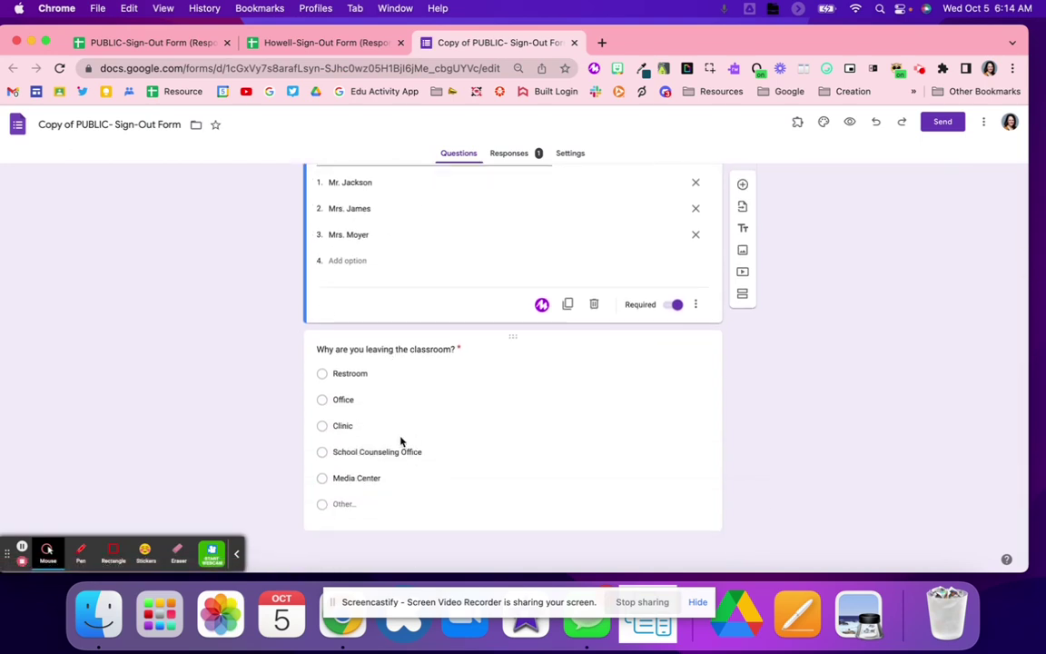
scroll(393, 233, up, 2)
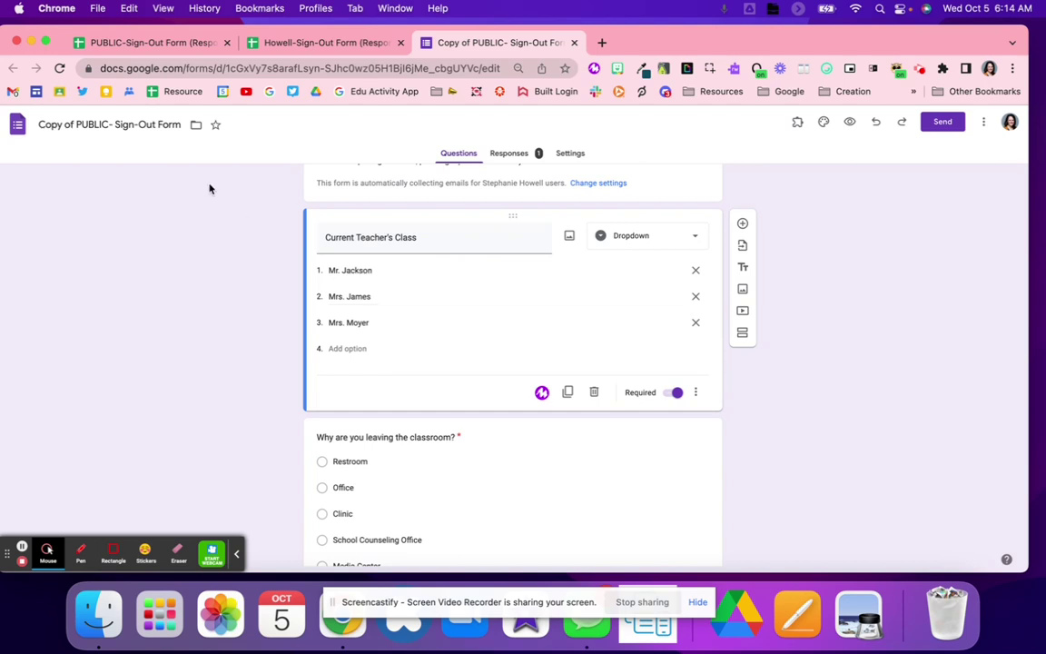
- Replace 'Copy of PUBLIC-' in the form title with the teacher's surname
drag(110, 127, 4, 128)
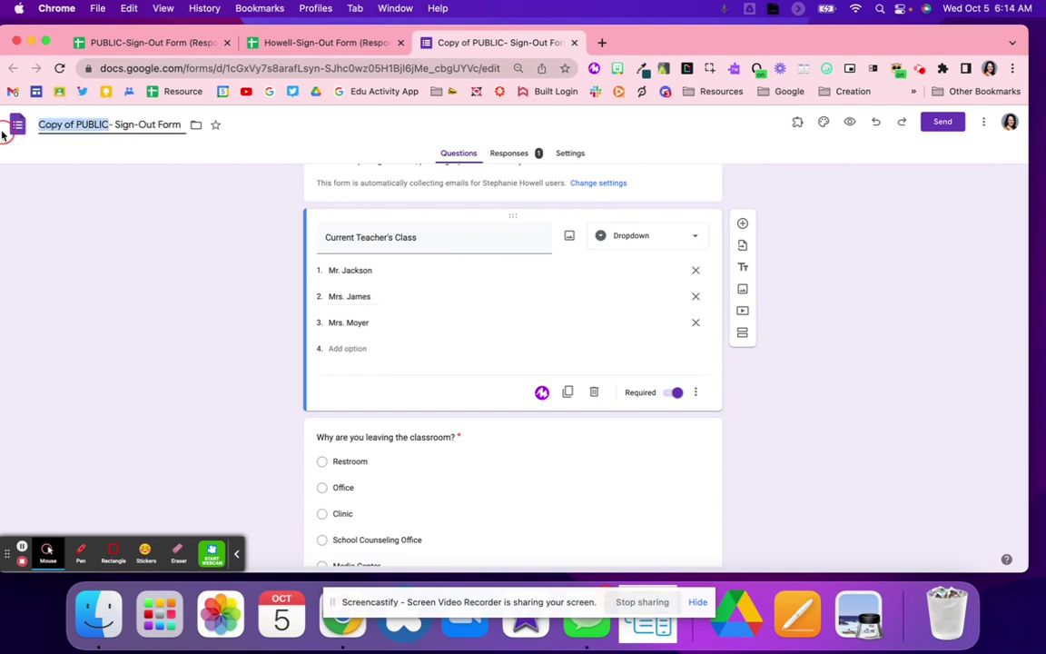
key(BackSpace)
text(Howell)
click(253, 270)
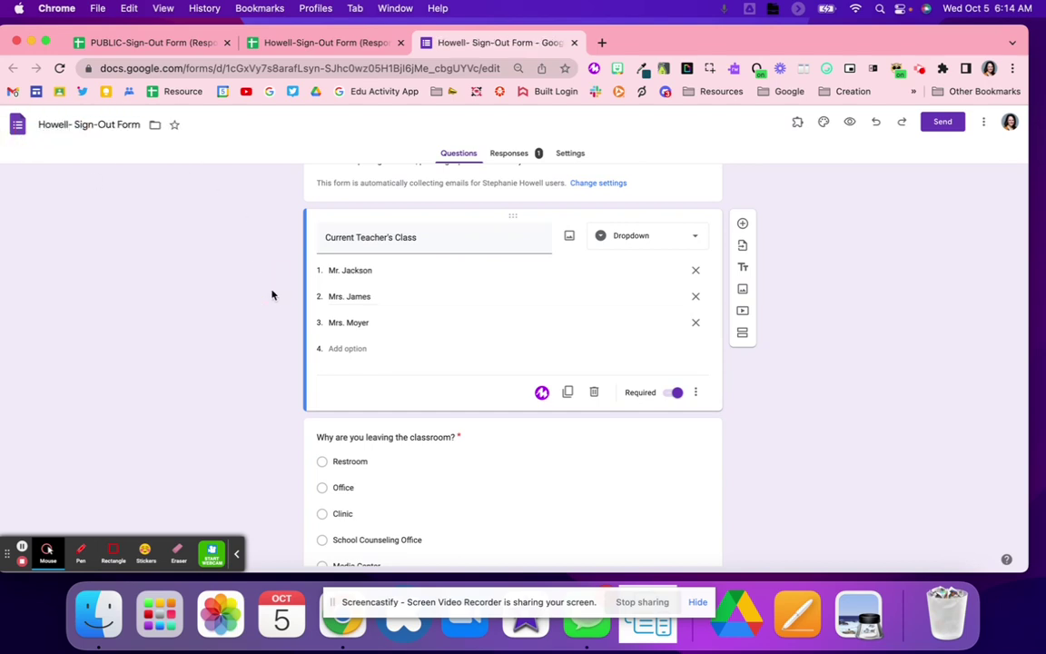
scroll(271, 294, up, 2)
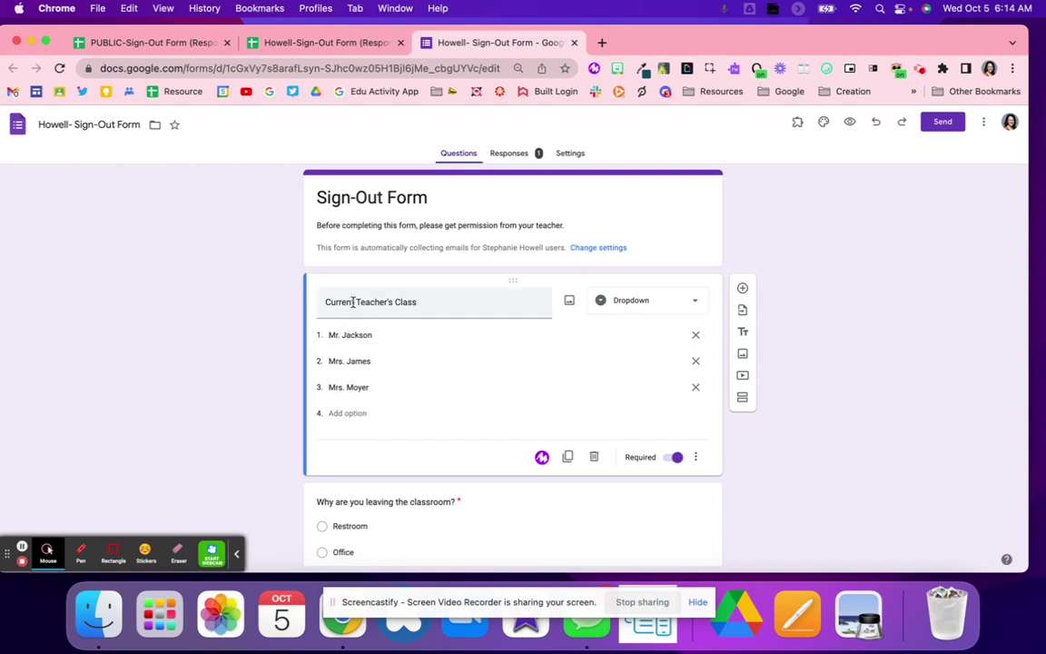
- Retitle the teacher dropdown question to 'Homeroom Teacher's Class'
click(318, 299)
double_click(335, 302)
text(Home)
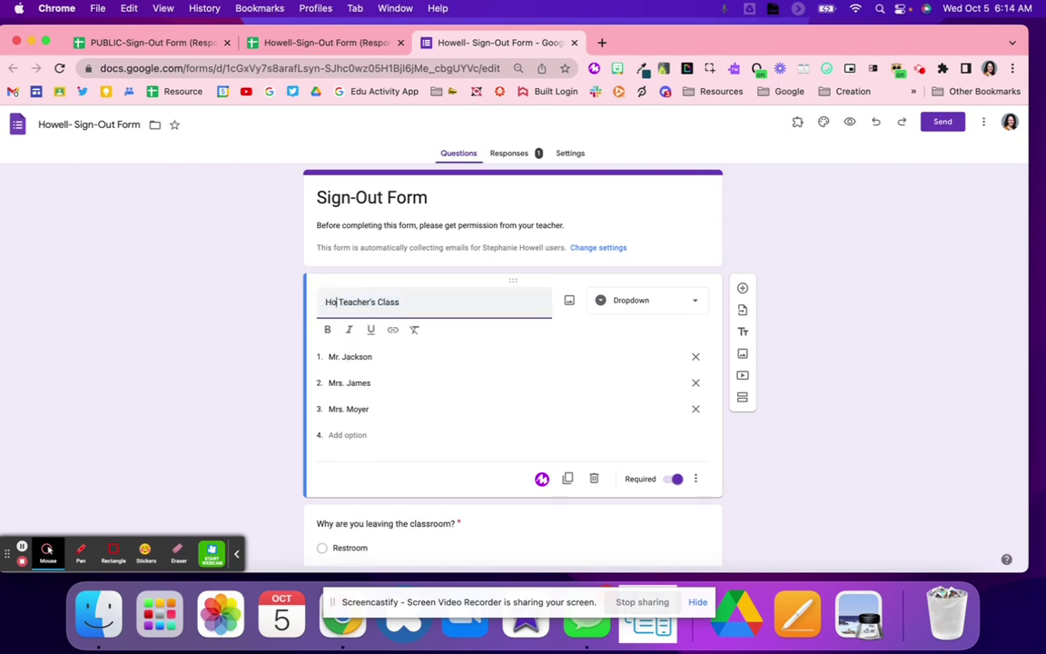
text(room)
click(250, 335)
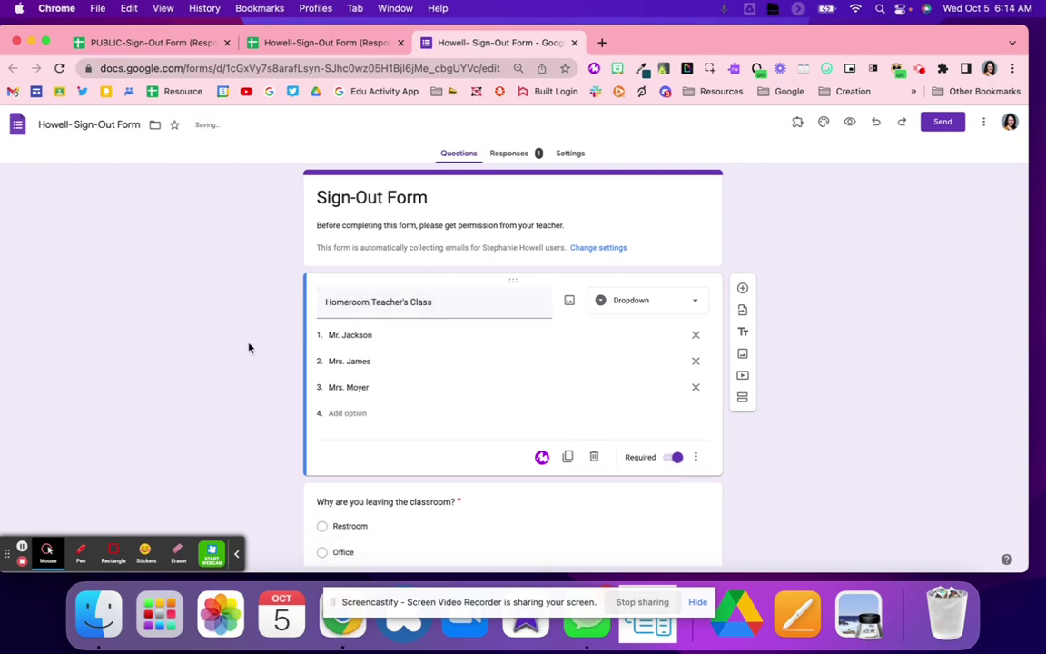
scroll(250, 345, down, 3)
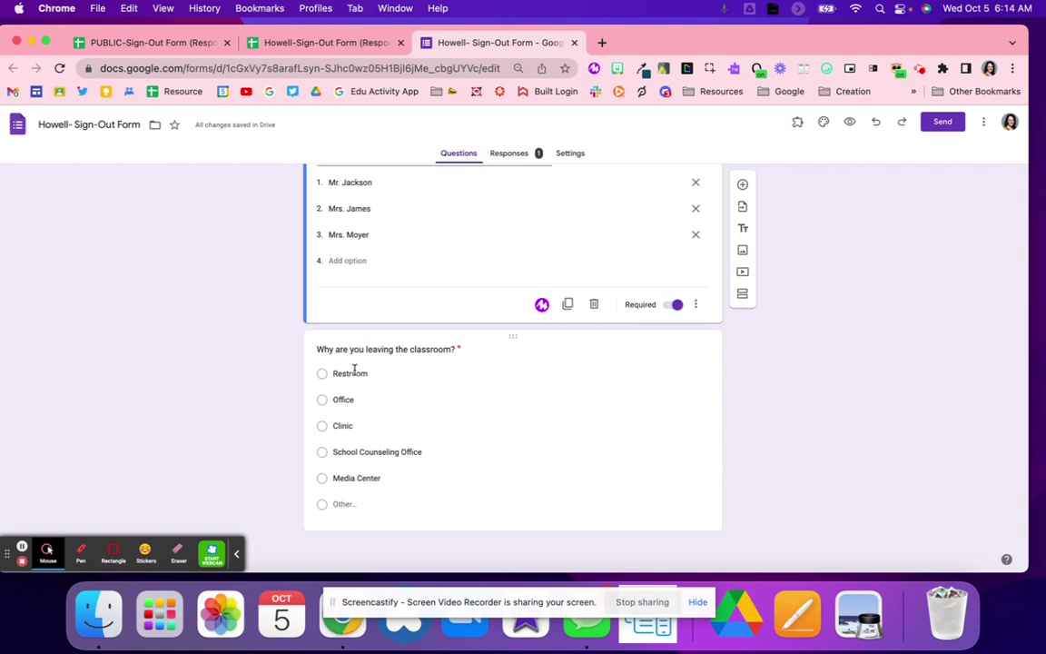
scroll(355, 371, up, 3)
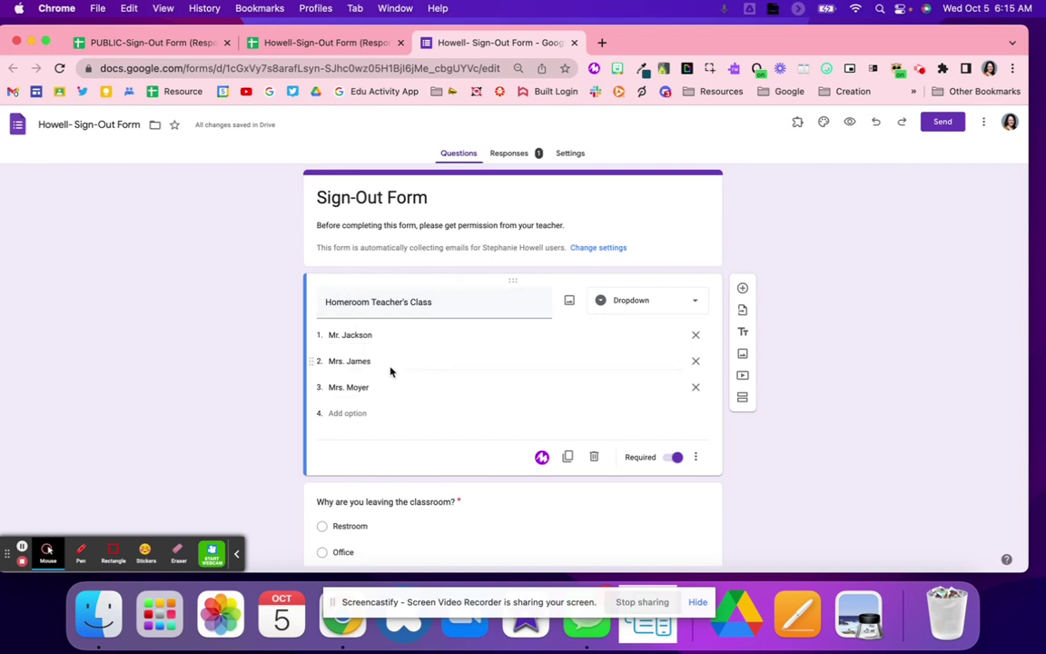
- Open the List of Teachers sheet and select the teacher names in column B and emails in column C
click(322, 42)
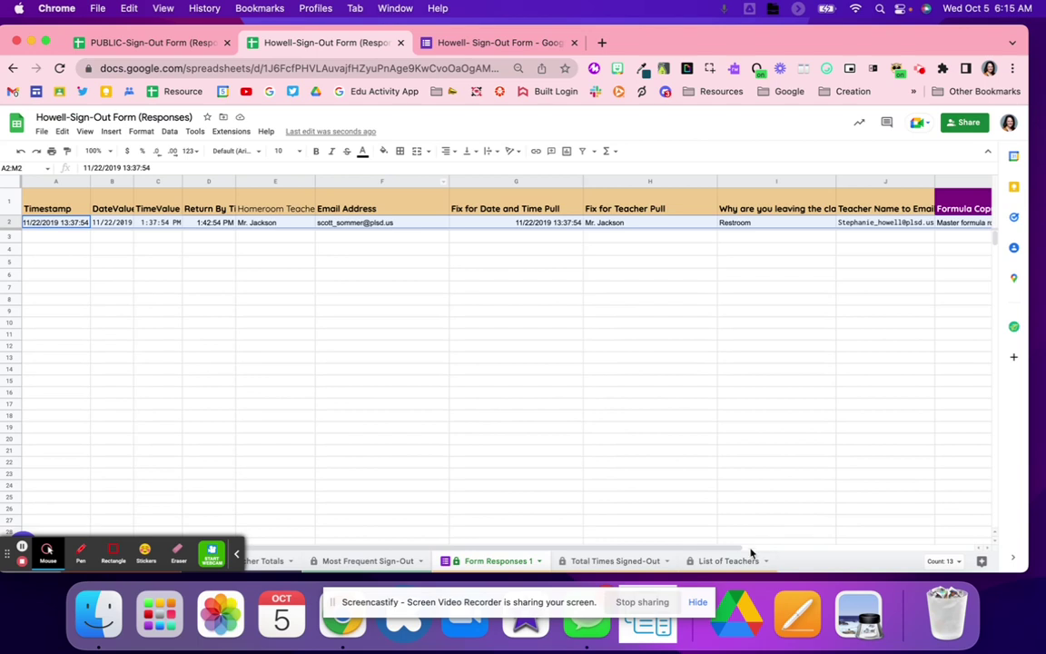
click(708, 561)
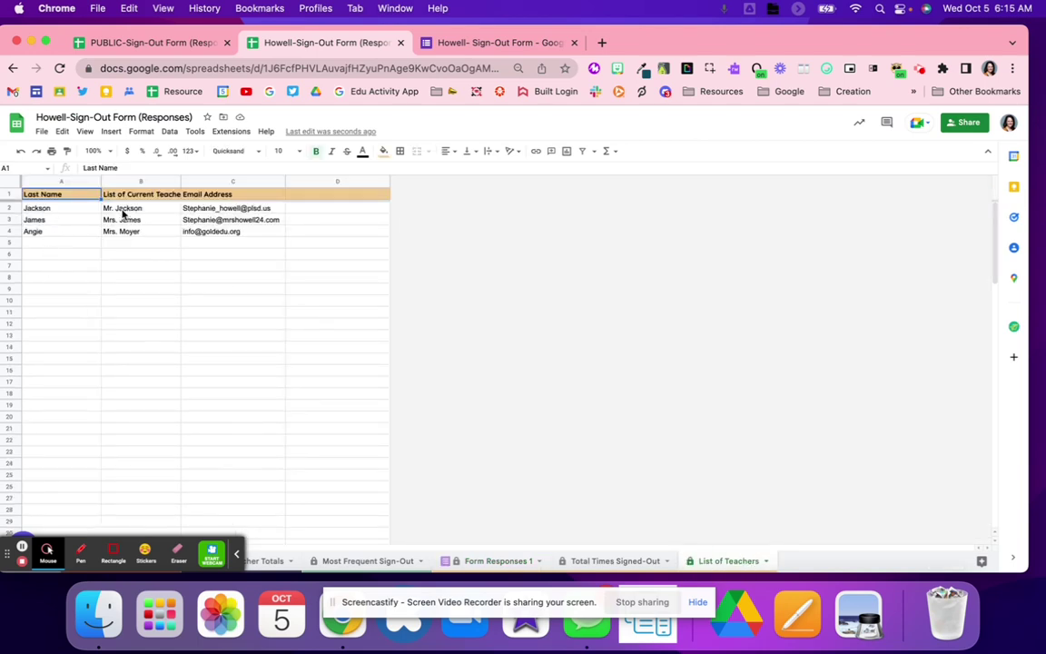
drag(123, 210, 125, 255)
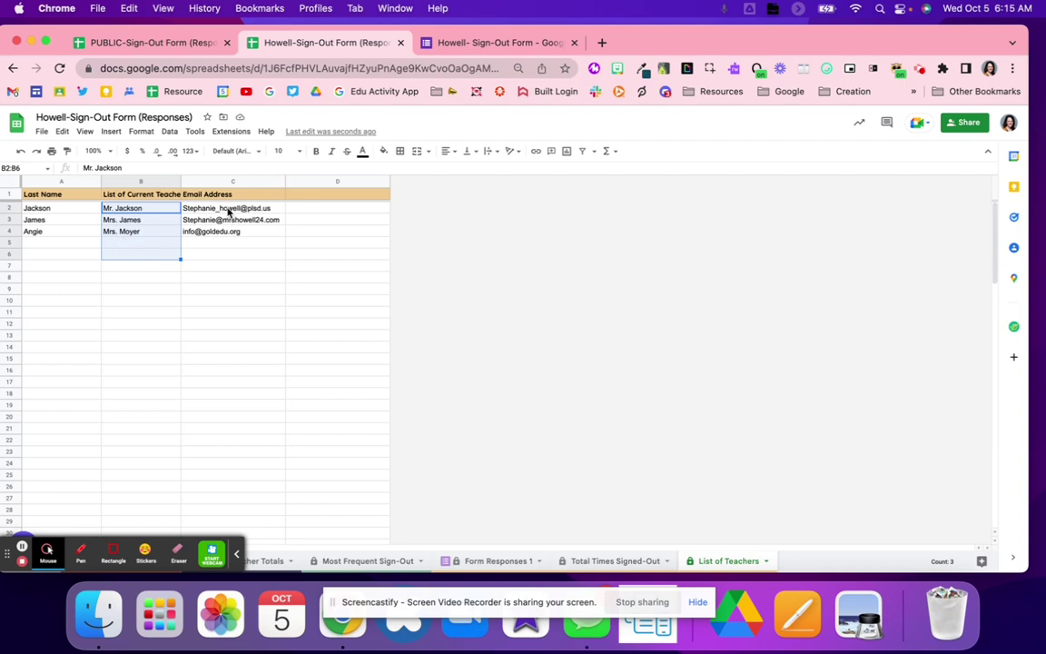
drag(228, 210, 227, 257)
click(221, 282)
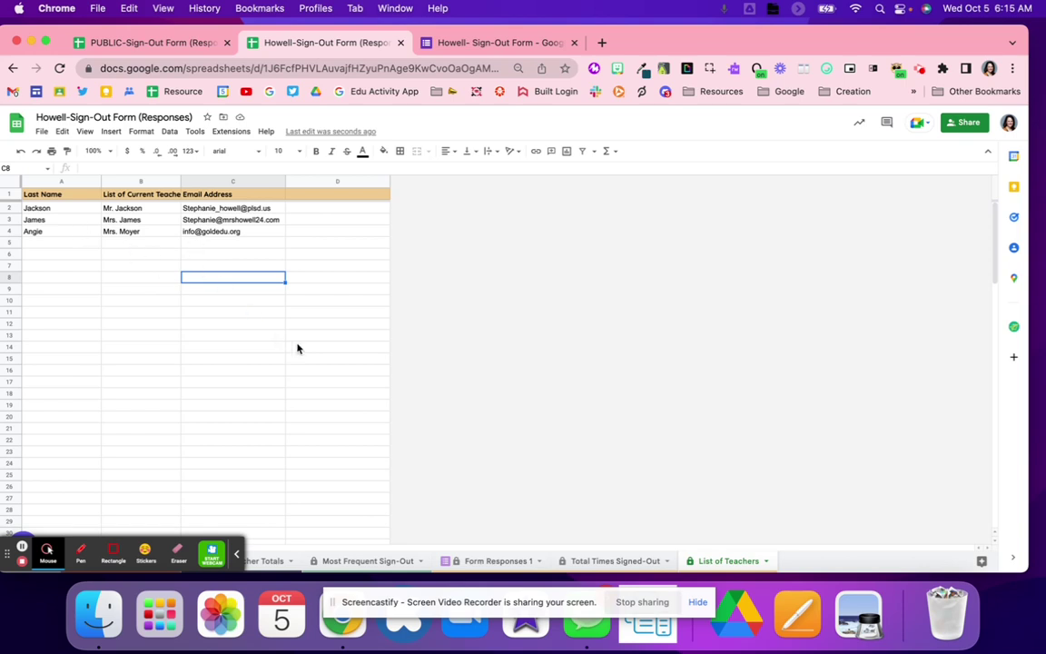
right_click(759, 560)
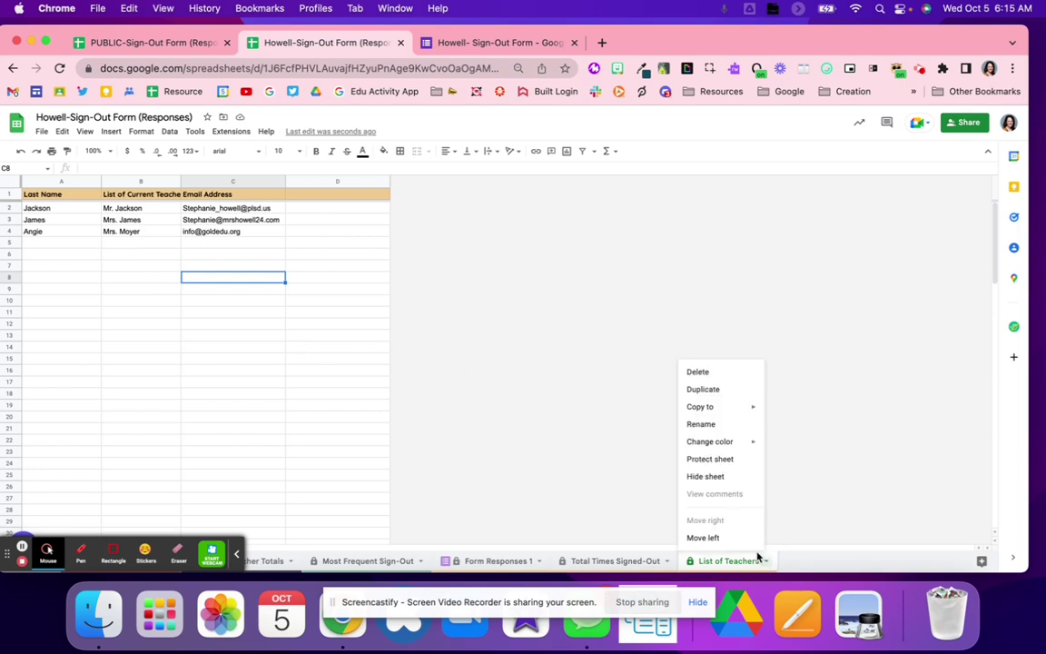
- Hide the List of Teachers sheet, check Form Responses 1, and go back to the form editor
click(722, 475)
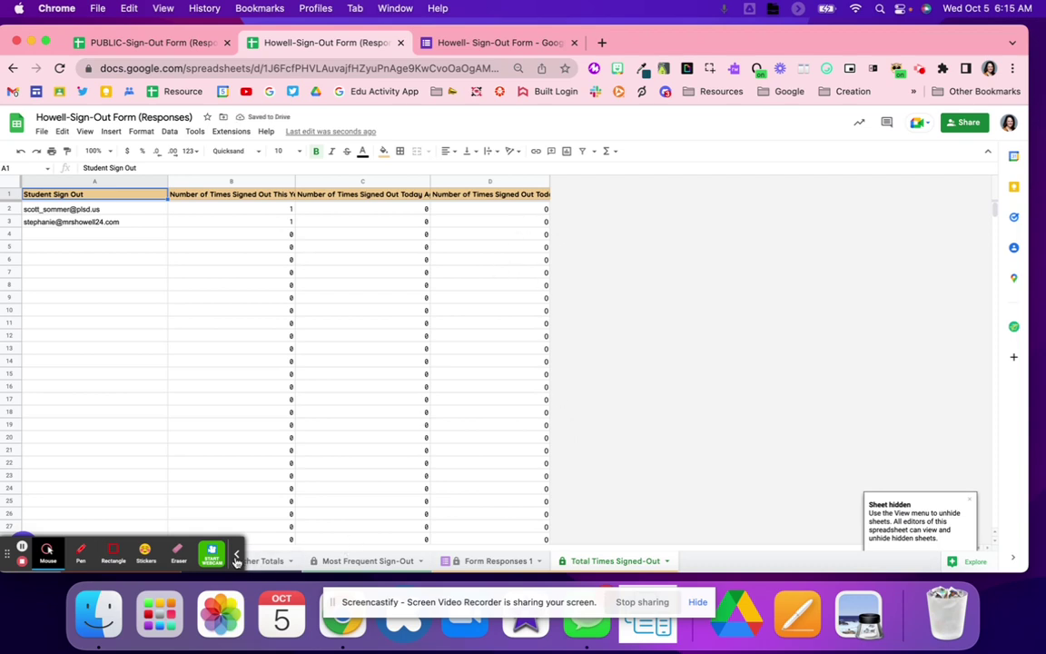
click(236, 553)
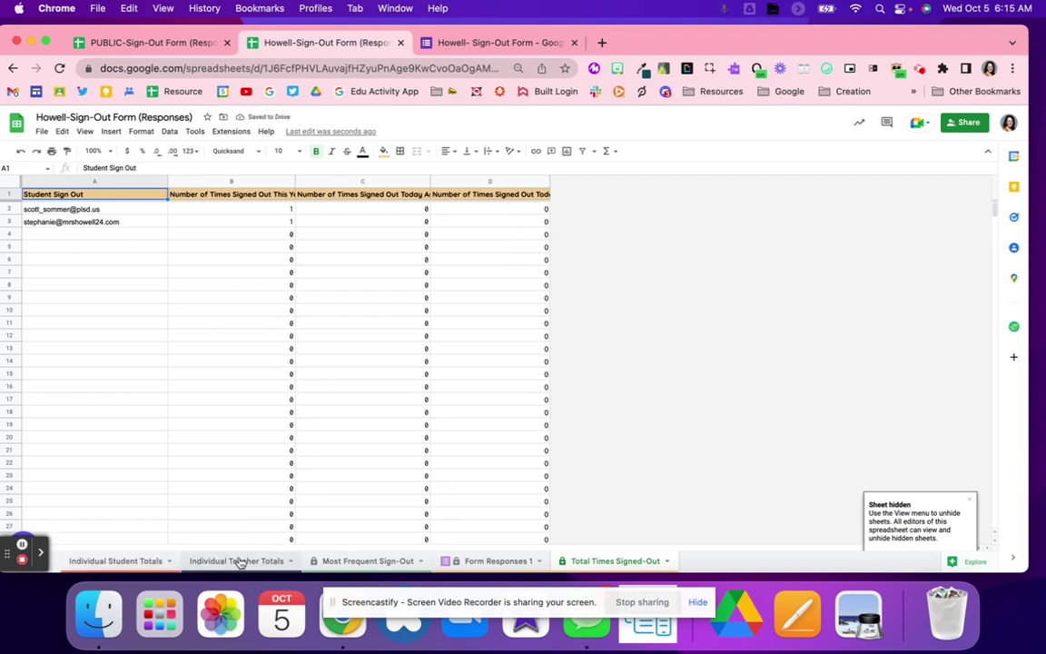
click(516, 563)
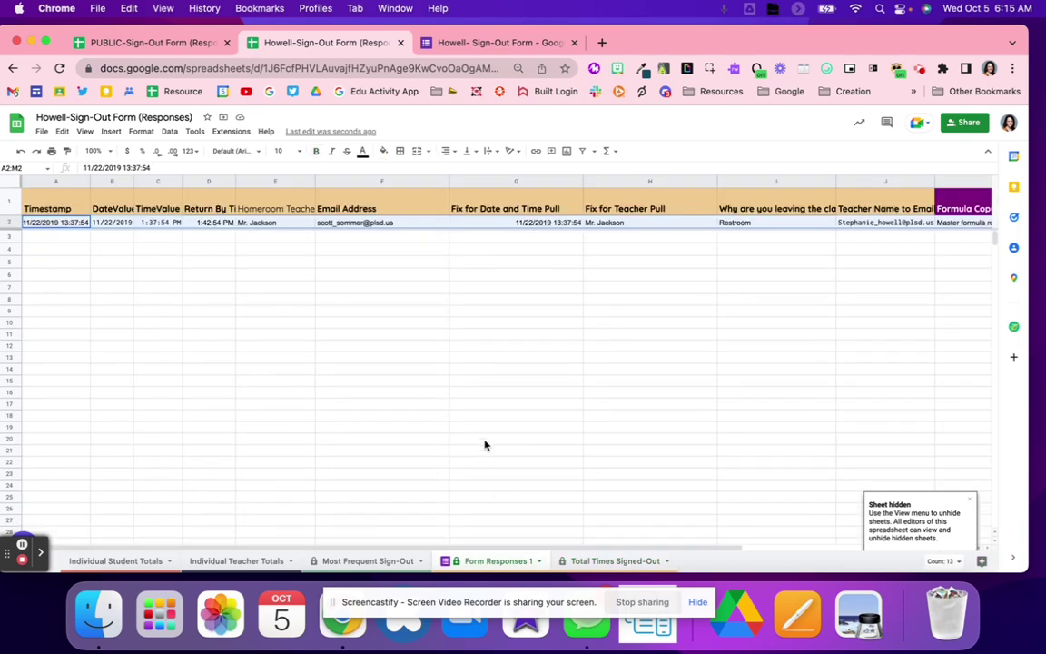
click(485, 442)
click(457, 43)
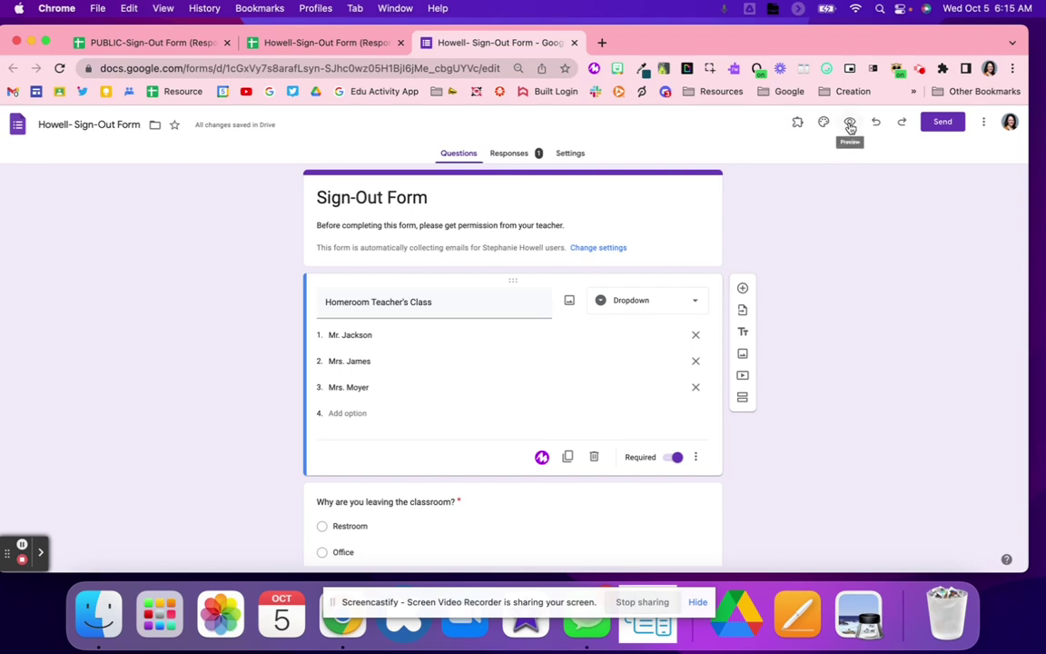
- Preview the form and submit two test sign-outs for the same teacher's class with Restroom as the reason
click(850, 124)
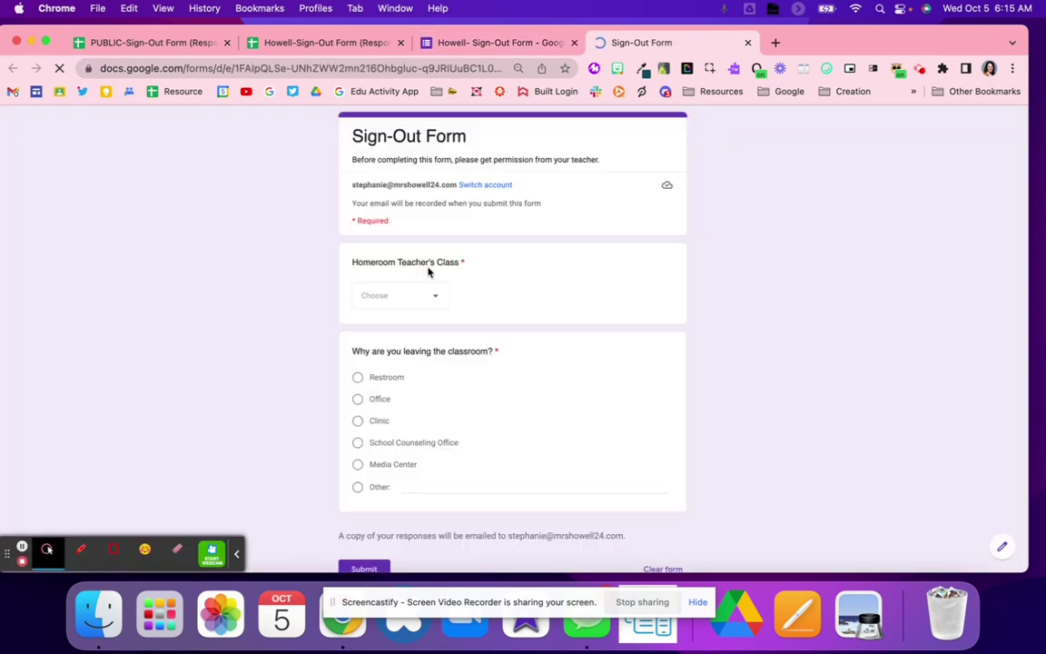
click(391, 299)
click(397, 357)
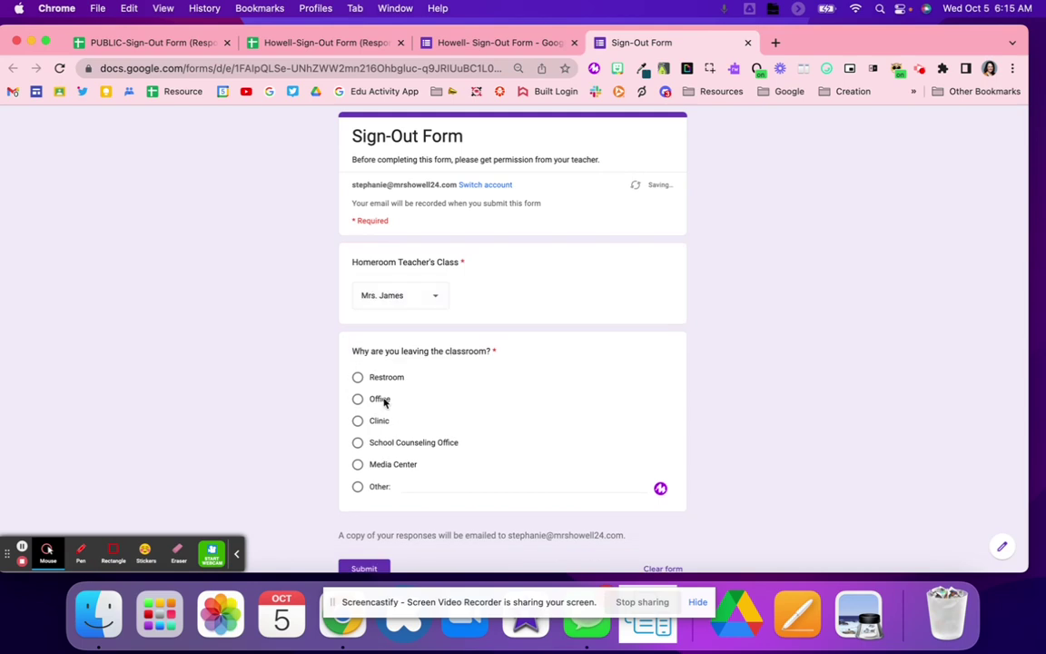
click(377, 380)
click(363, 567)
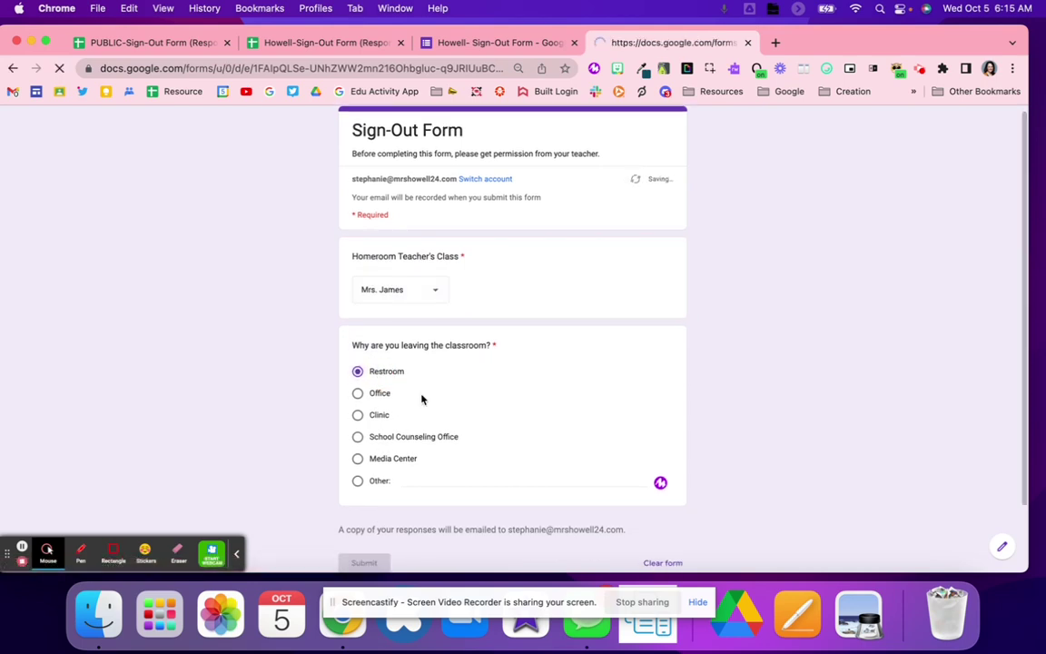
click(404, 193)
click(416, 300)
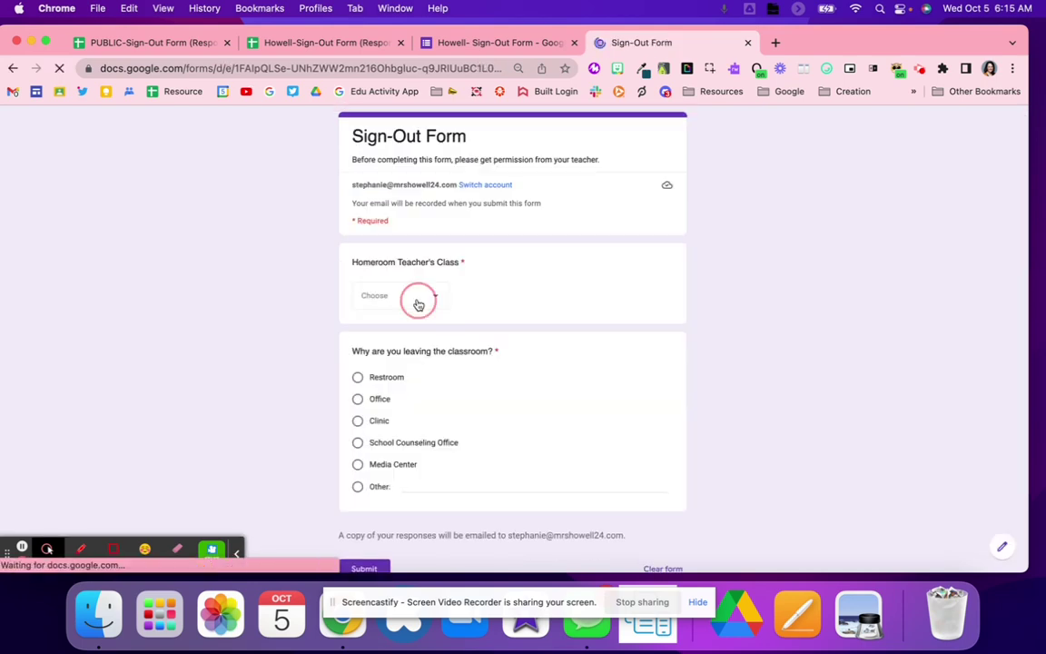
click(413, 356)
click(381, 380)
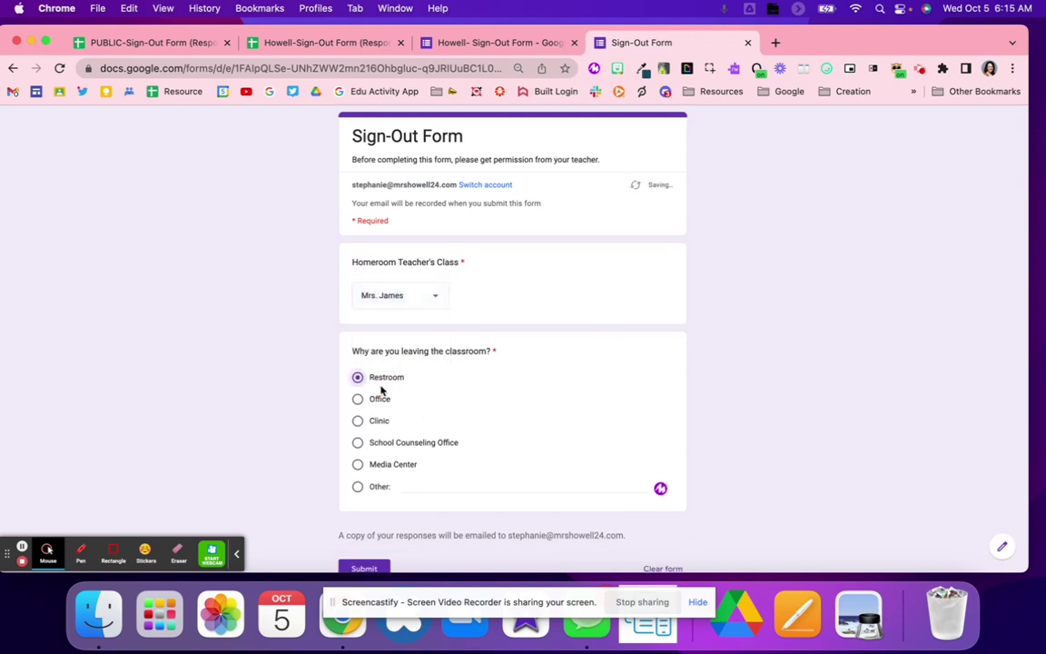
click(376, 570)
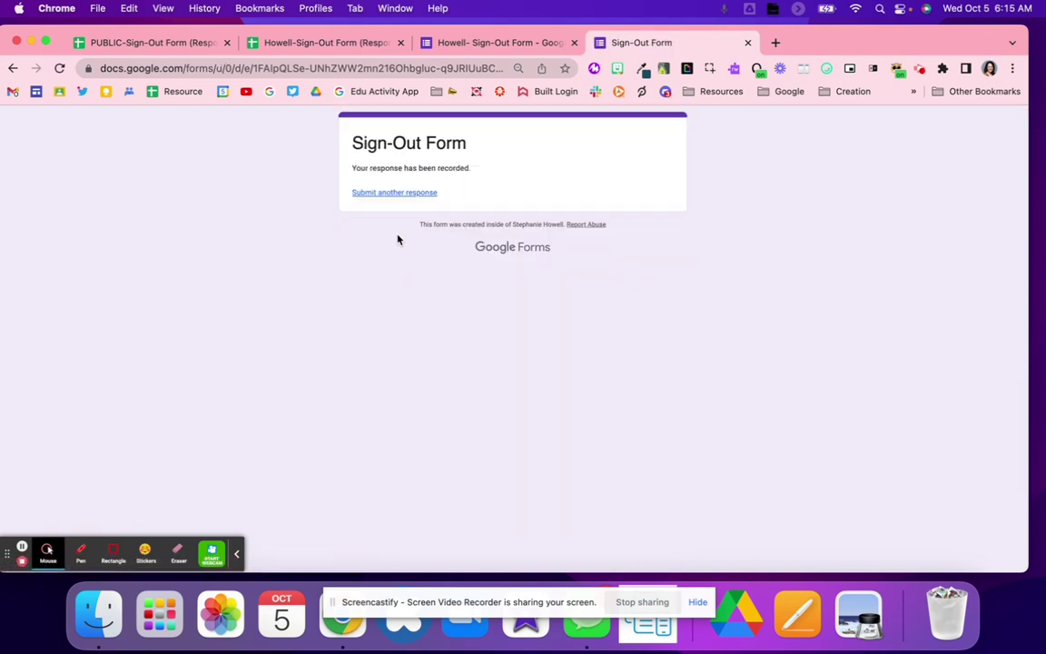
- Submit two more sign-outs for that teacher's class with Clinic as the reason
click(398, 193)
click(409, 295)
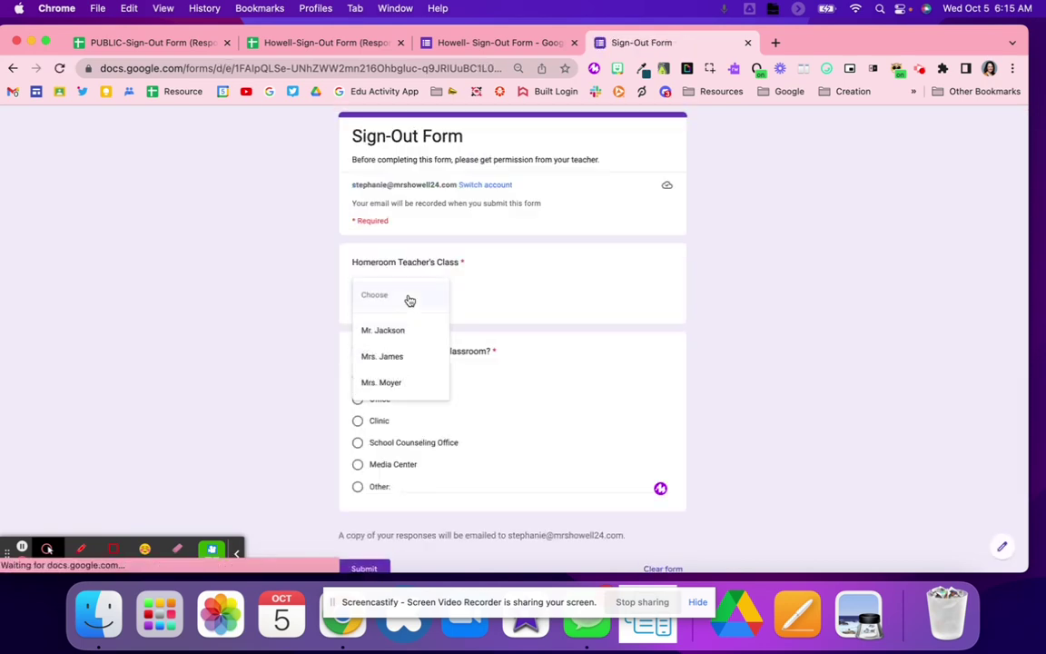
click(397, 357)
click(378, 420)
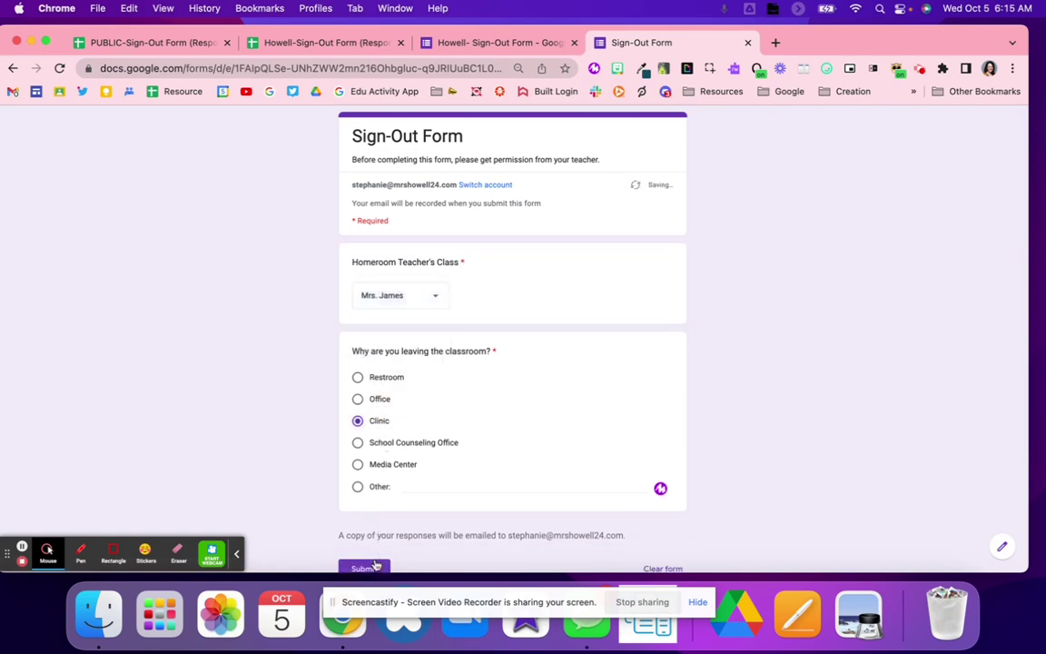
click(364, 566)
click(398, 195)
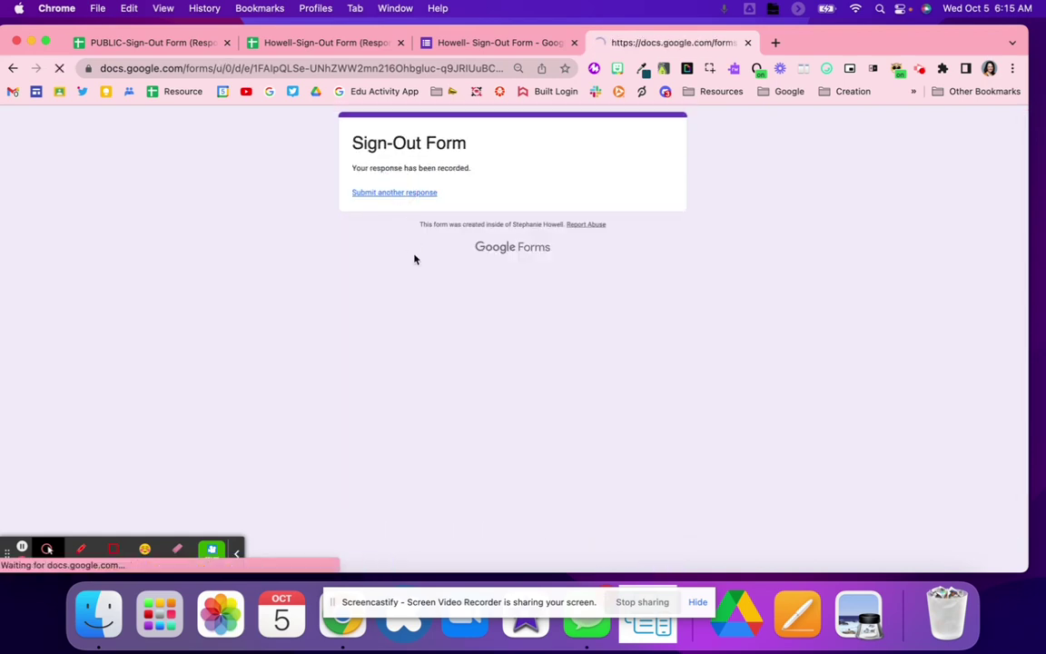
click(404, 294)
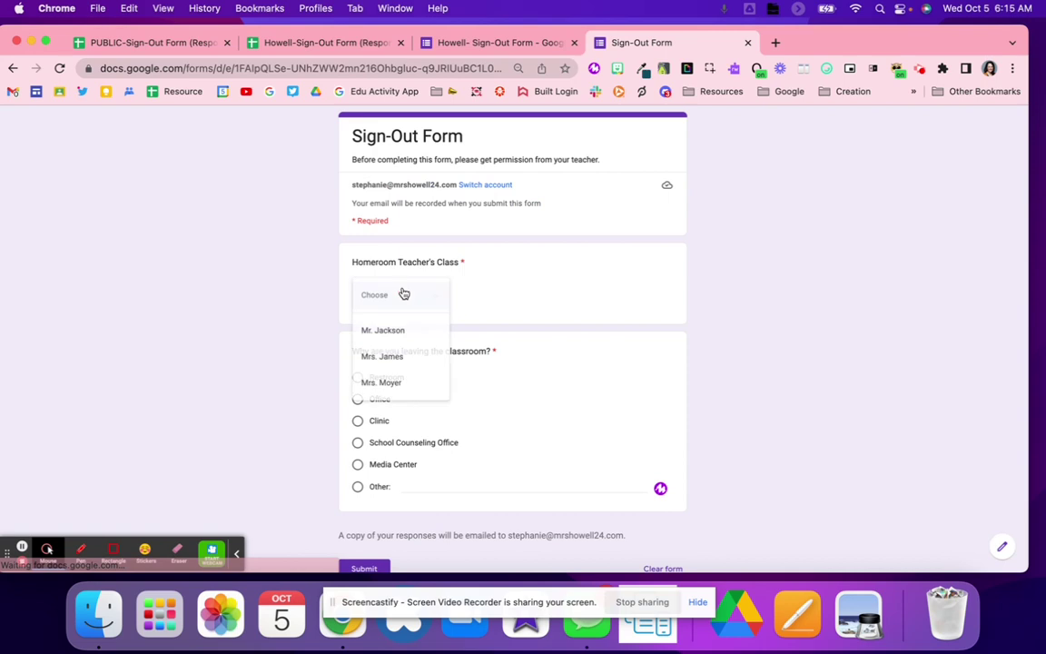
click(407, 366)
click(358, 420)
click(380, 567)
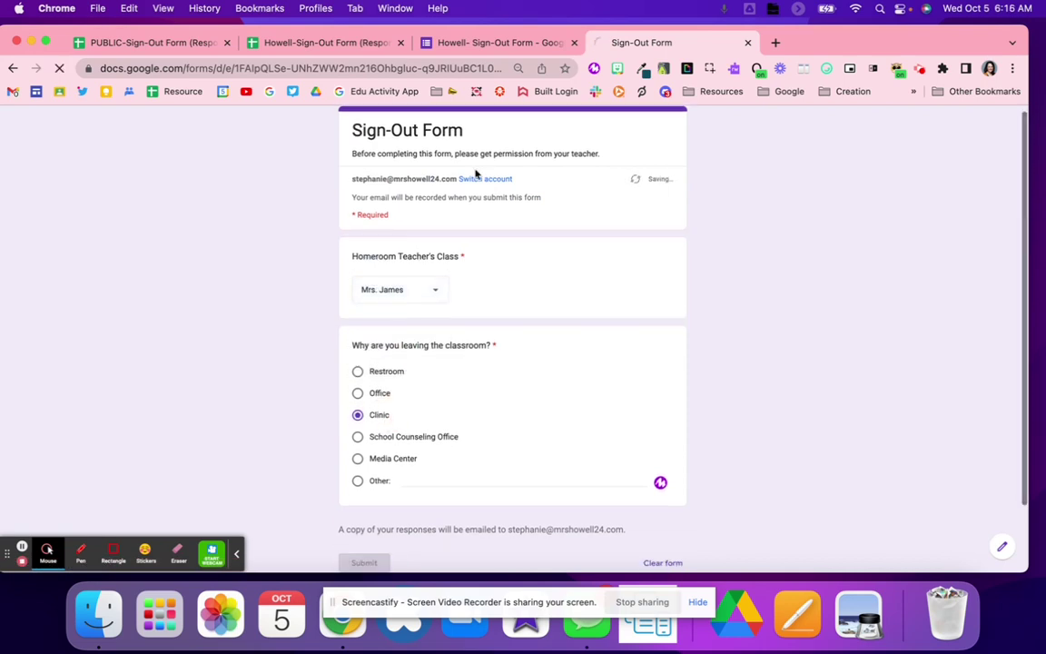
click(359, 46)
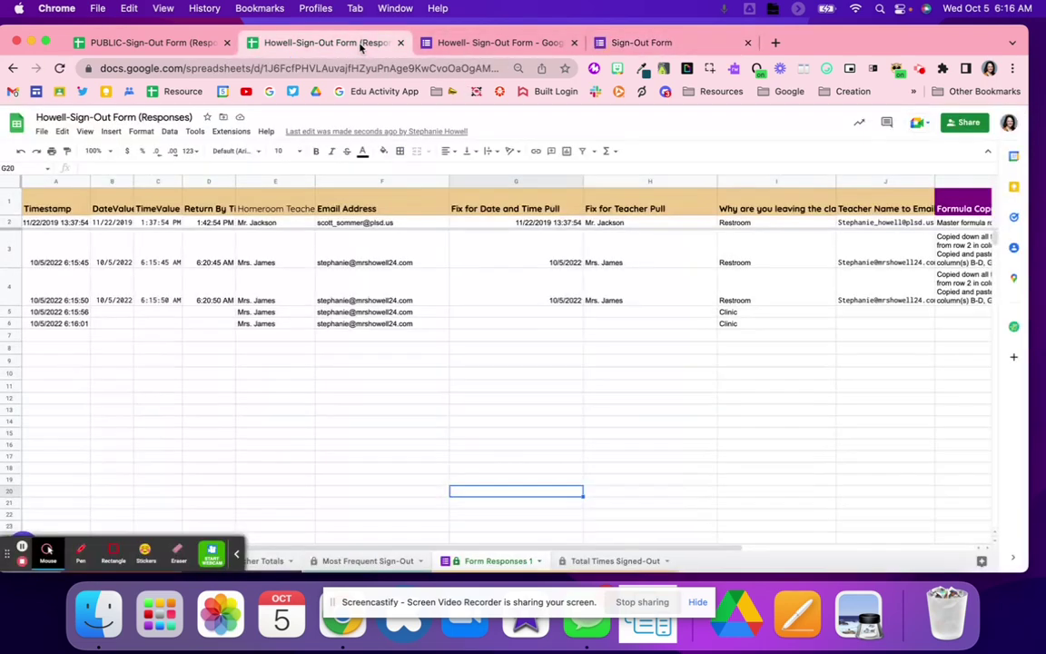
- Check the new rows in Form Responses 1, then view Total Times Signed-Out showing 4 and 1 sign-outs
scroll(446, 359, right, 3)
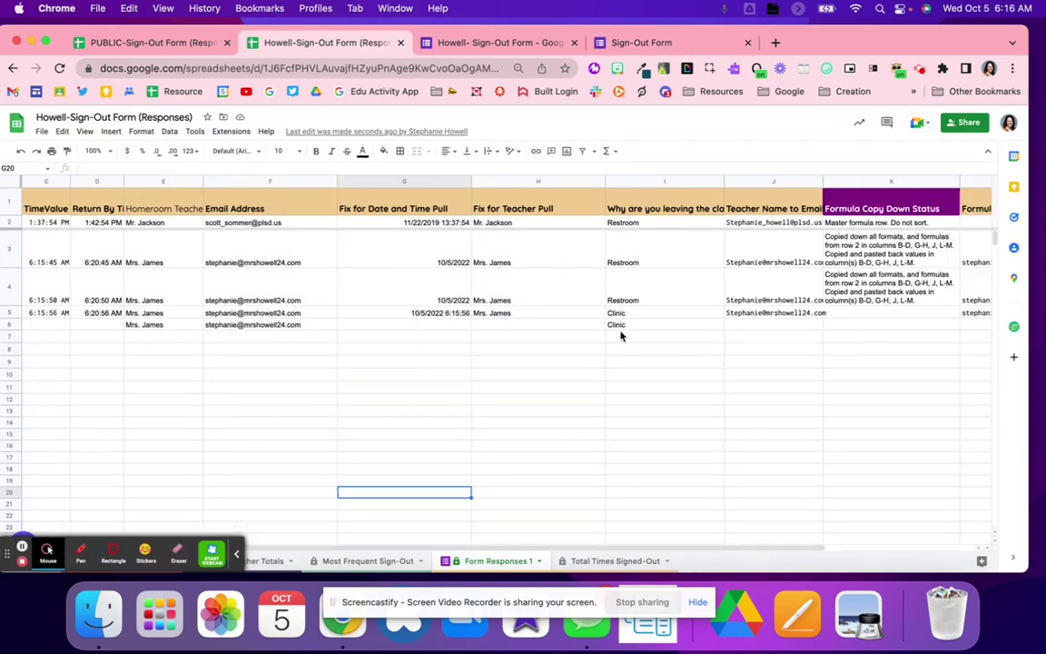
scroll(621, 336, left, 1)
scroll(622, 336, left, 1)
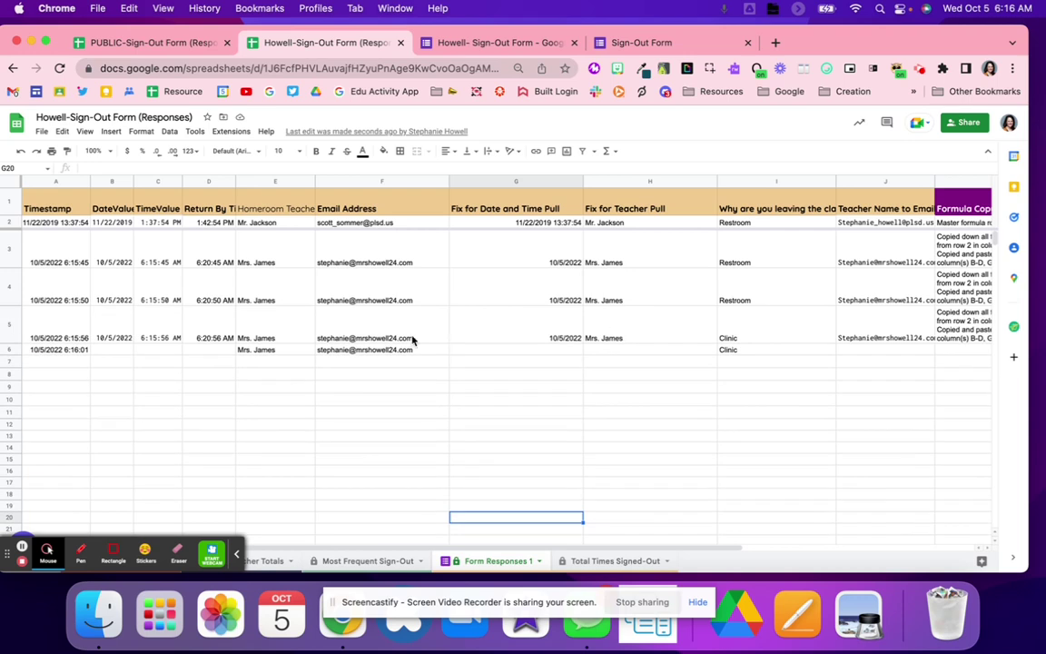
mouse_move(412, 339)
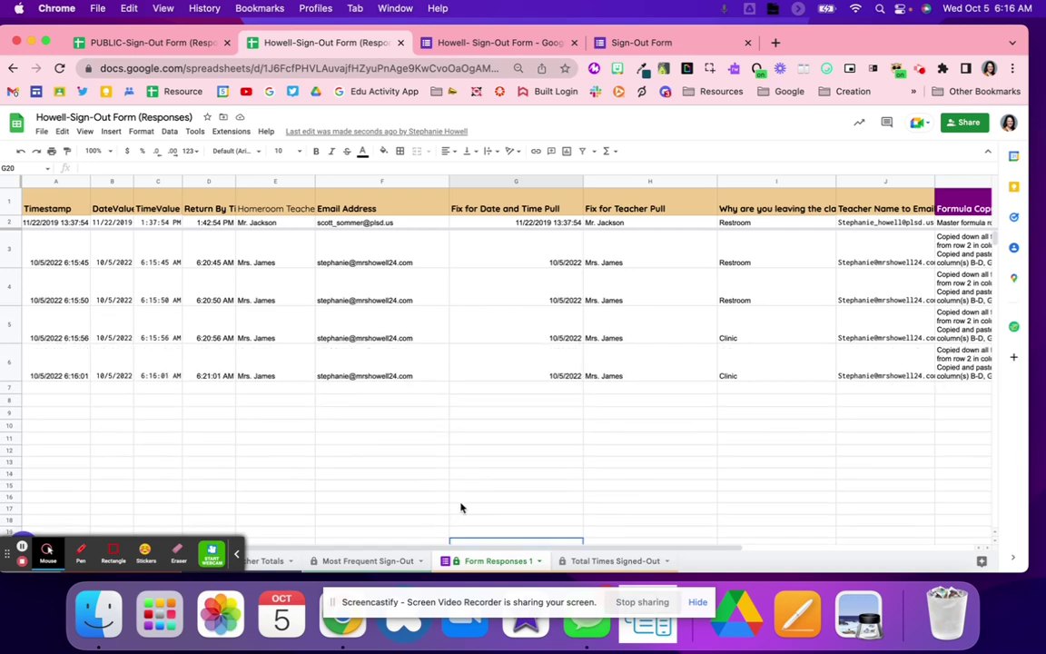
click(602, 560)
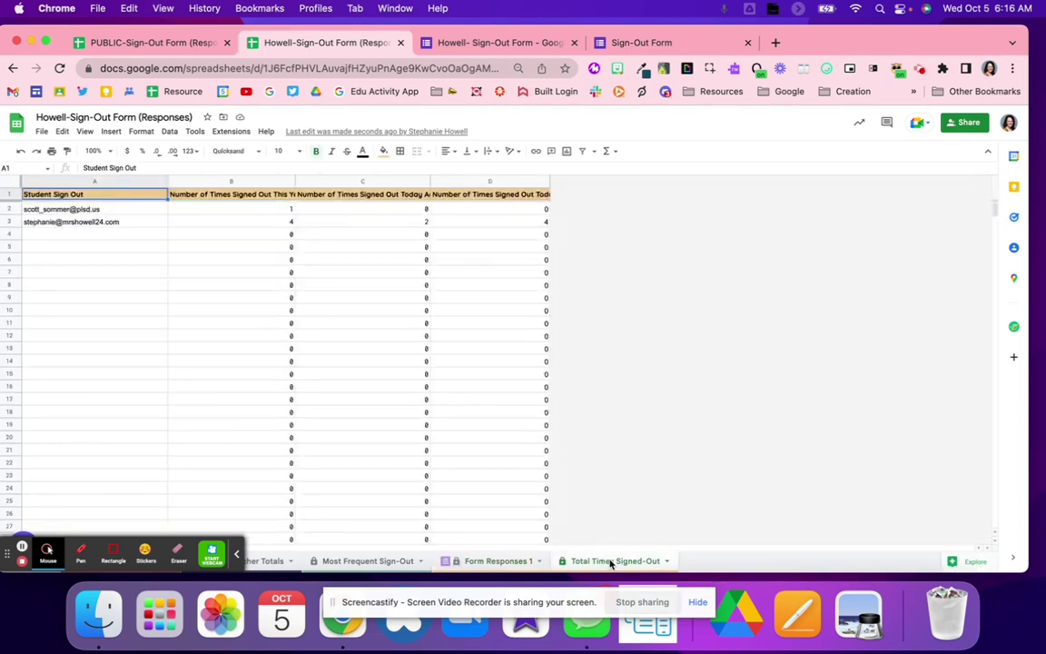
click(498, 561)
click(602, 560)
- Hide the Total Times Signed-Out sheet, then switch to the Individual Student Totals sheet
right_click(589, 565)
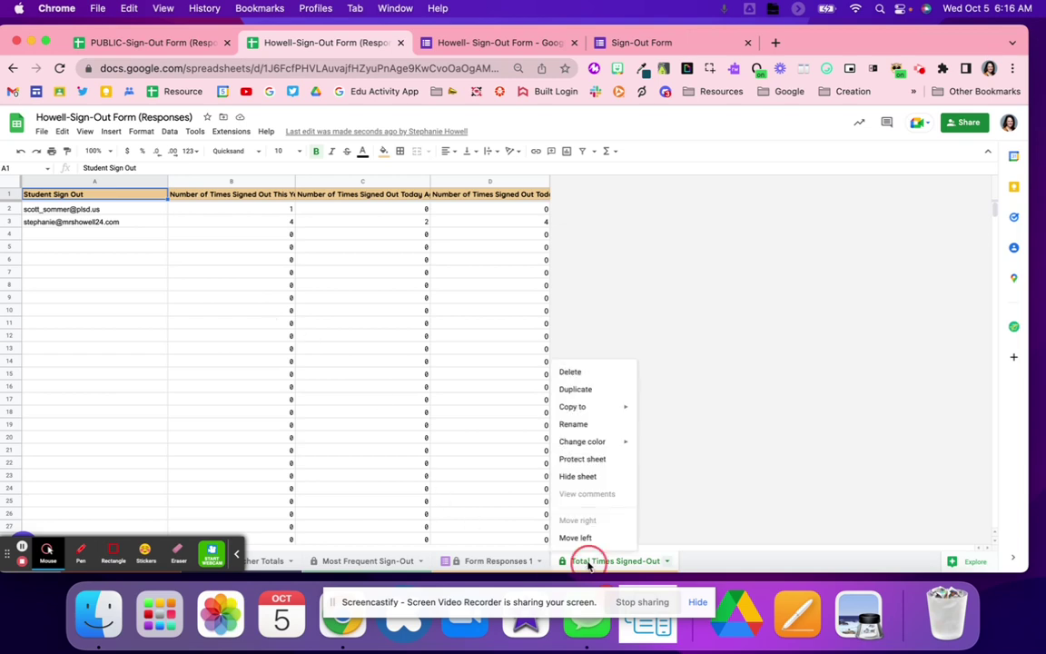
click(591, 476)
scroll(540, 495, right, 5)
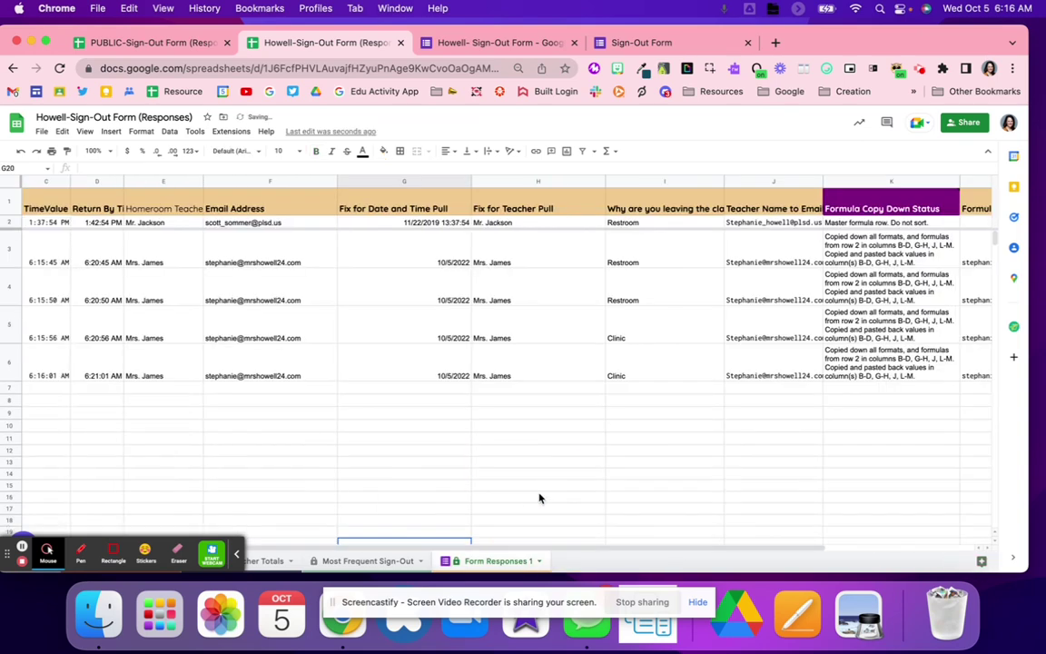
scroll(539, 497, right, 2)
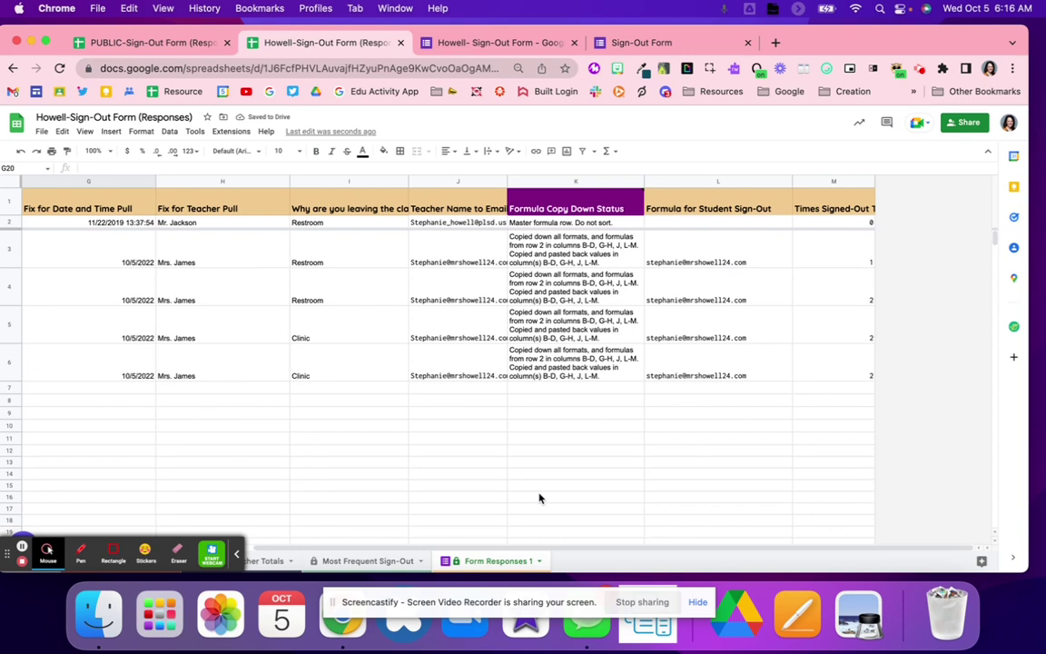
scroll(540, 498, left, 5)
click(236, 553)
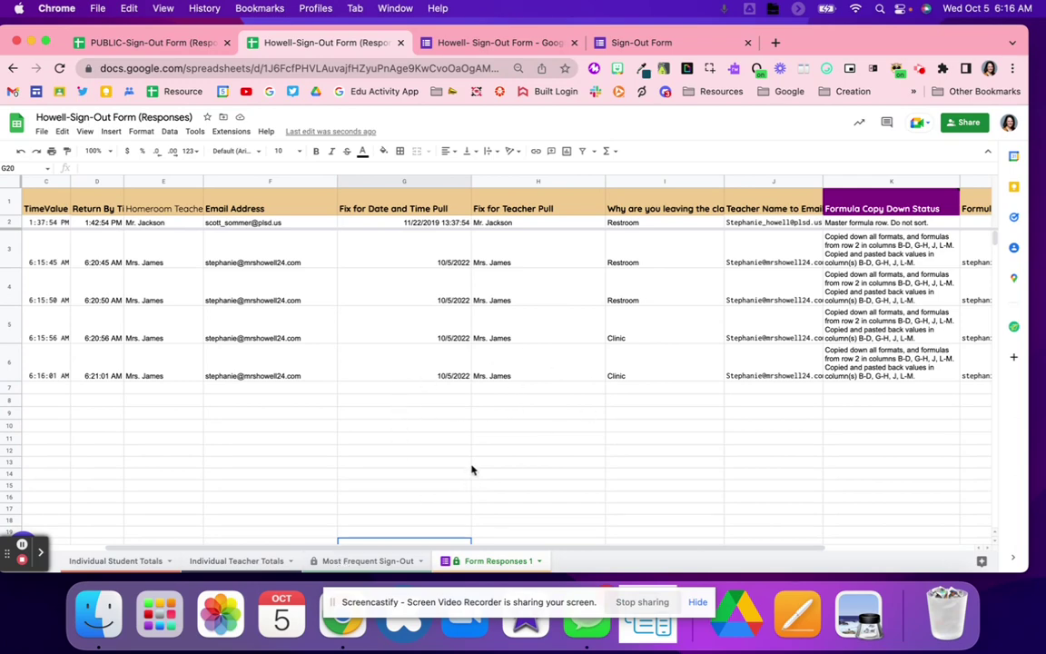
scroll(472, 469, right, 5)
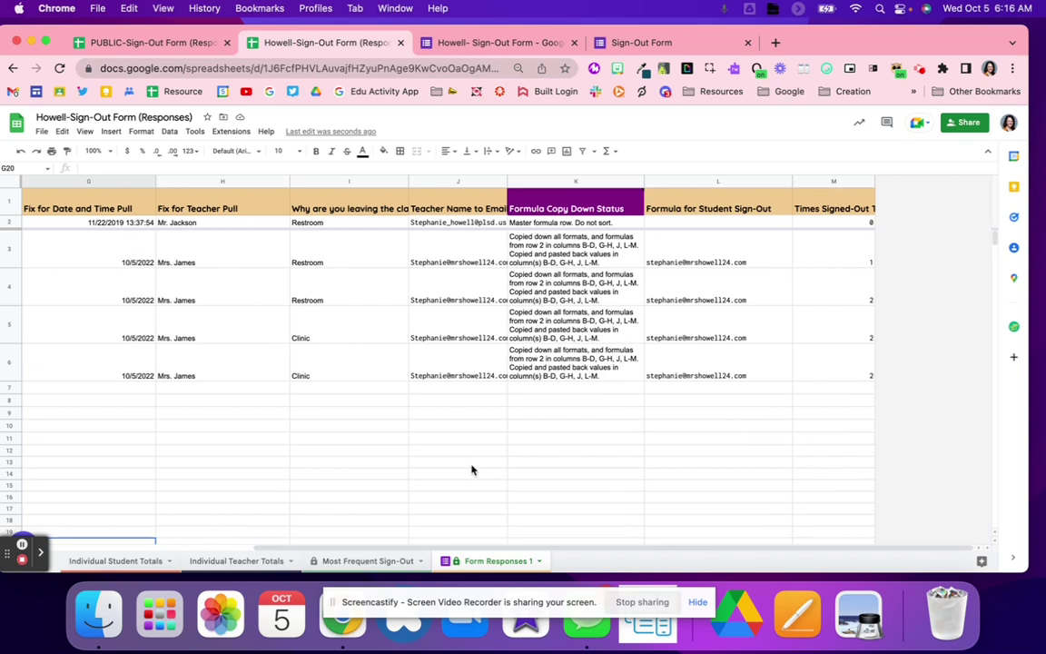
click(116, 561)
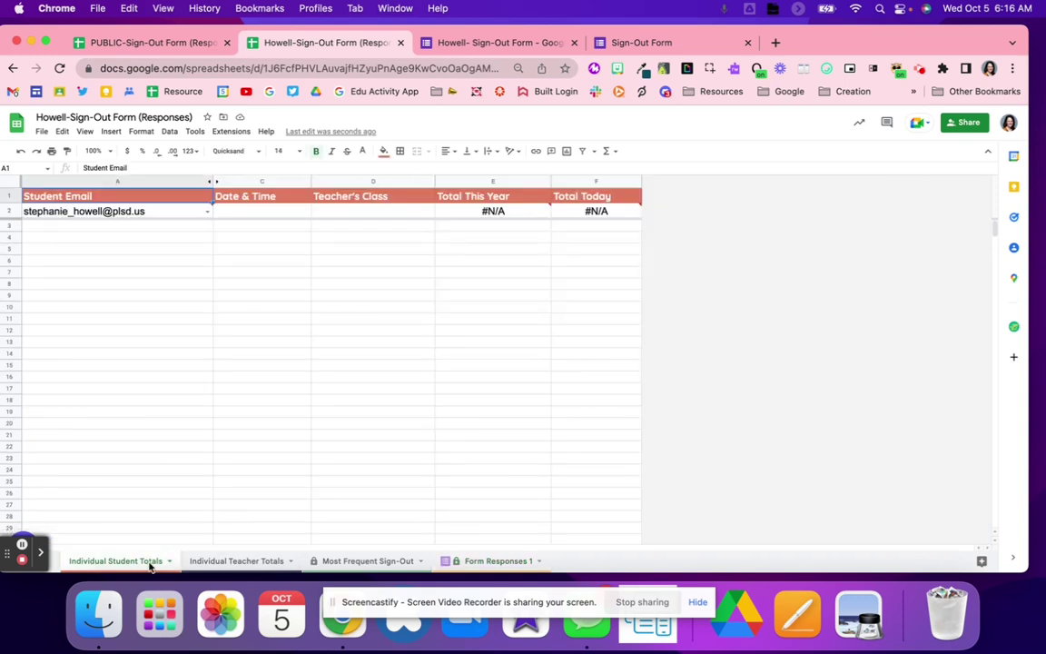
- Pick the test student's email in A2 to show 4 sign-outs this year and 2 today
double_click(183, 210)
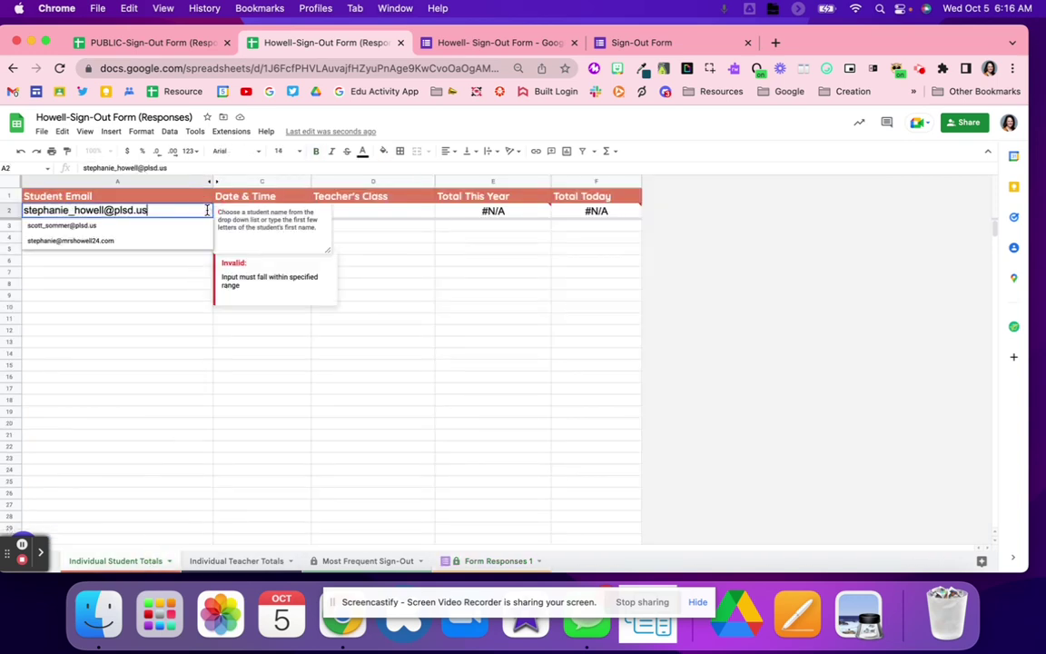
click(288, 321)
double_click(204, 210)
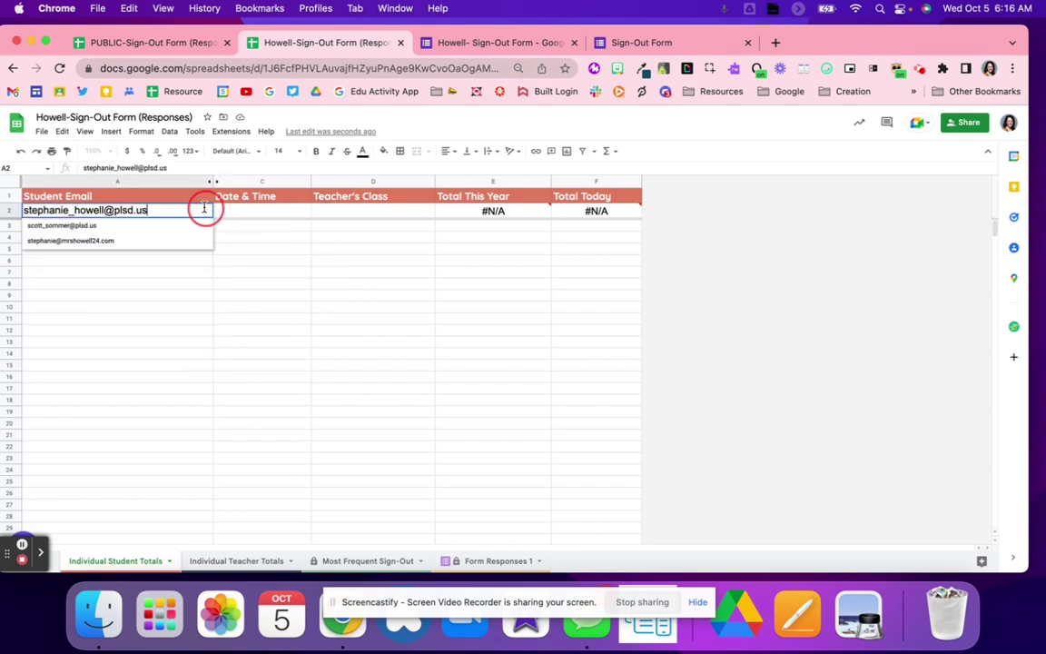
click(143, 239)
click(164, 282)
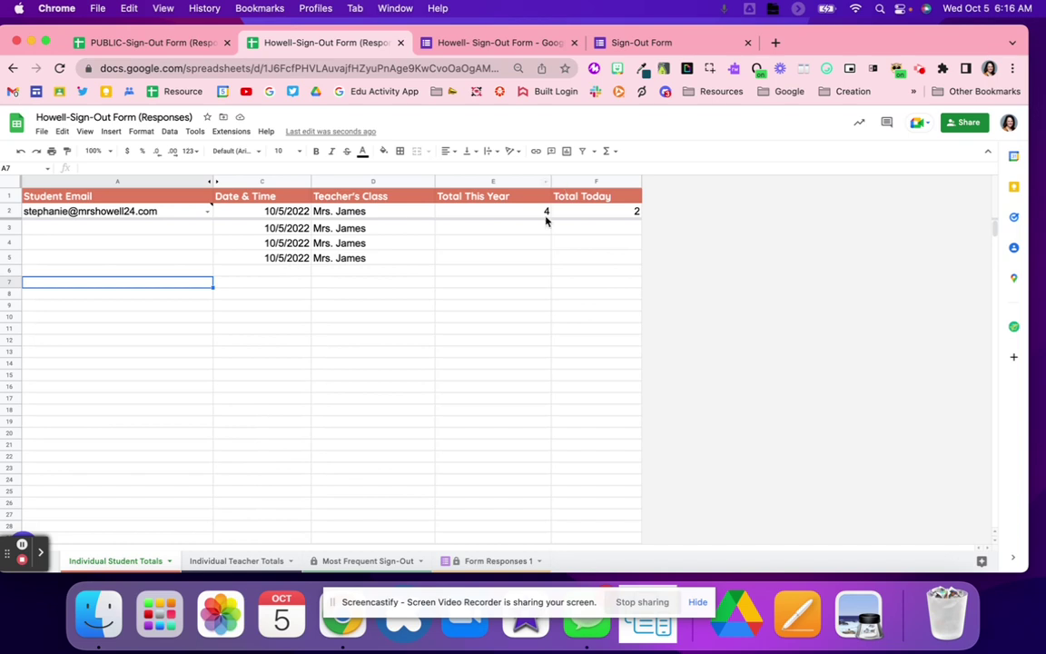
click(599, 214)
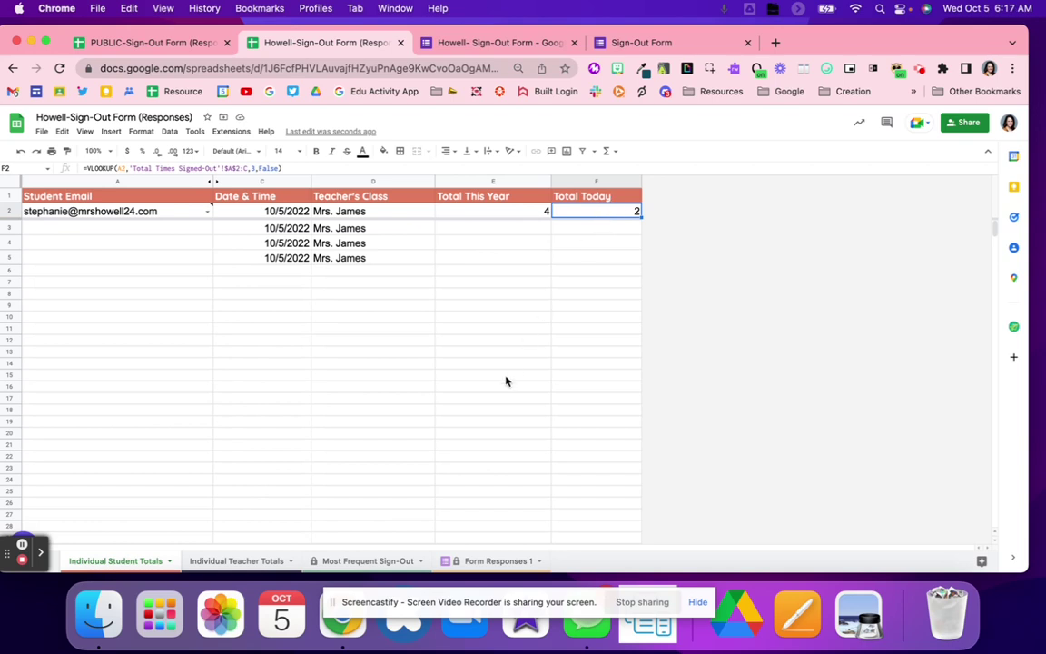
click(467, 562)
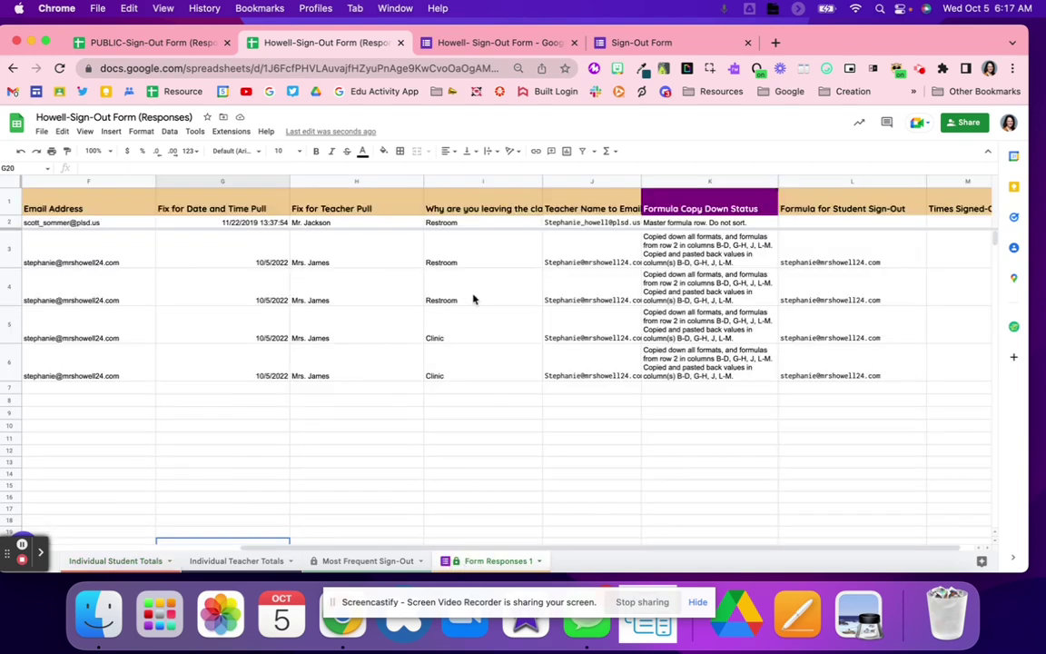
- Check the two Restroom reasons, then rename the F1 header to 'Total Today- Restroom'
drag(450, 249, 441, 298)
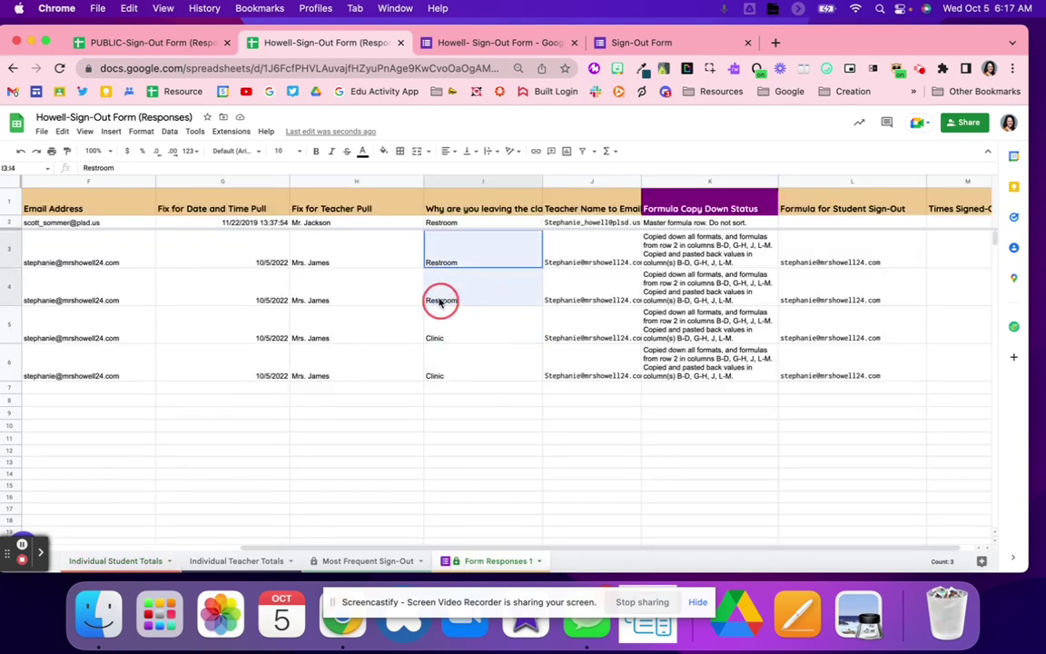
click(121, 565)
click(620, 197)
text(-)
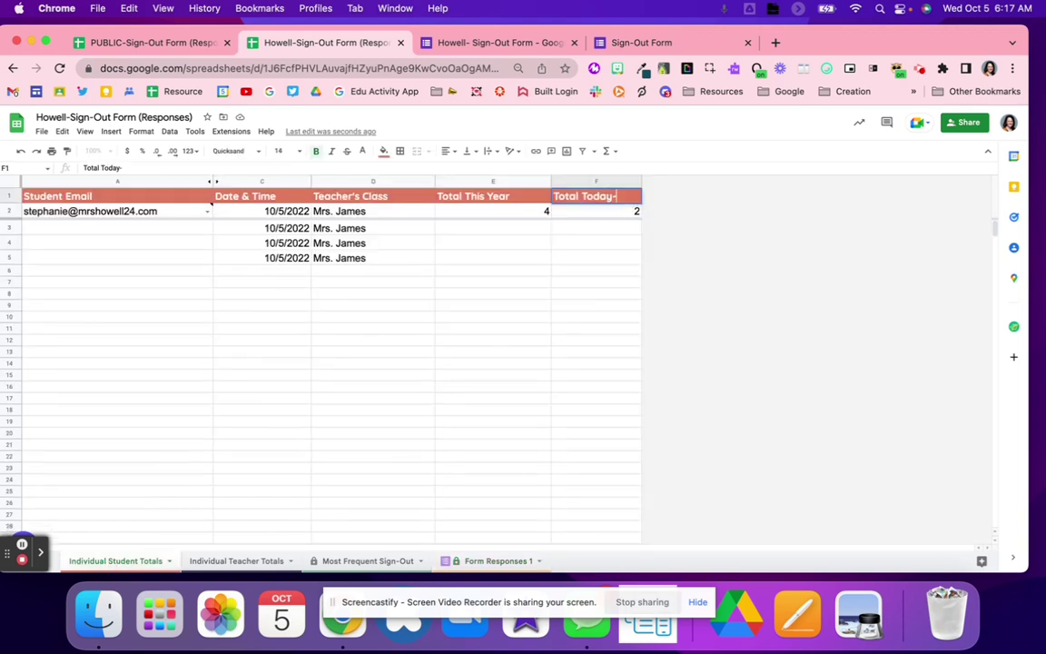
text( Restroom)
click(539, 367)
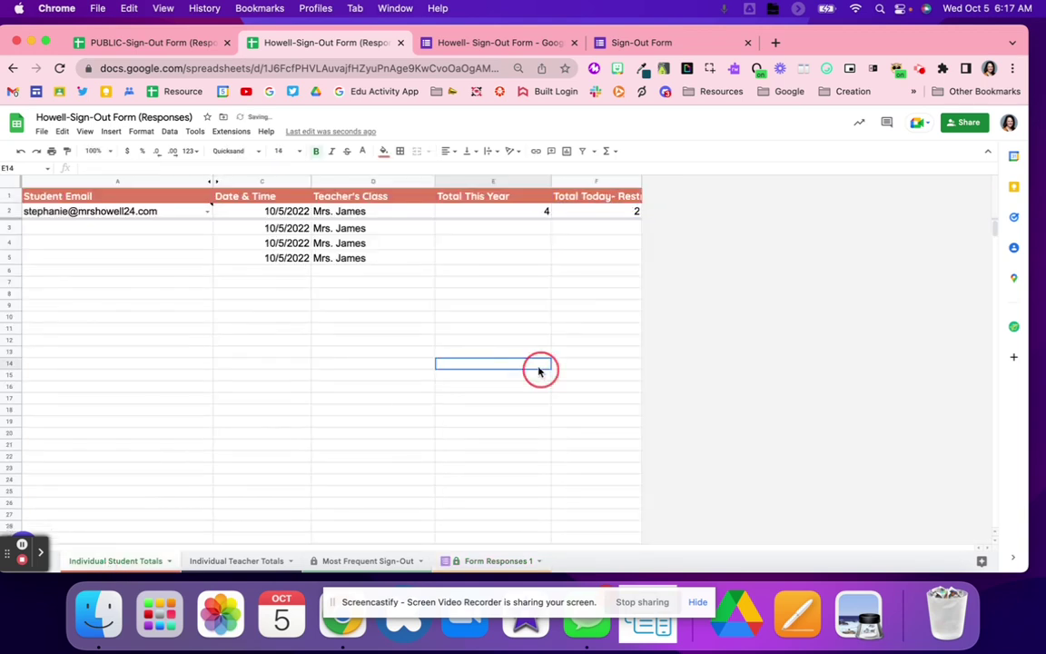
- Confirm the renamed Total Today- Restroom header and open the A2 student email list
click(630, 181)
double_click(630, 193)
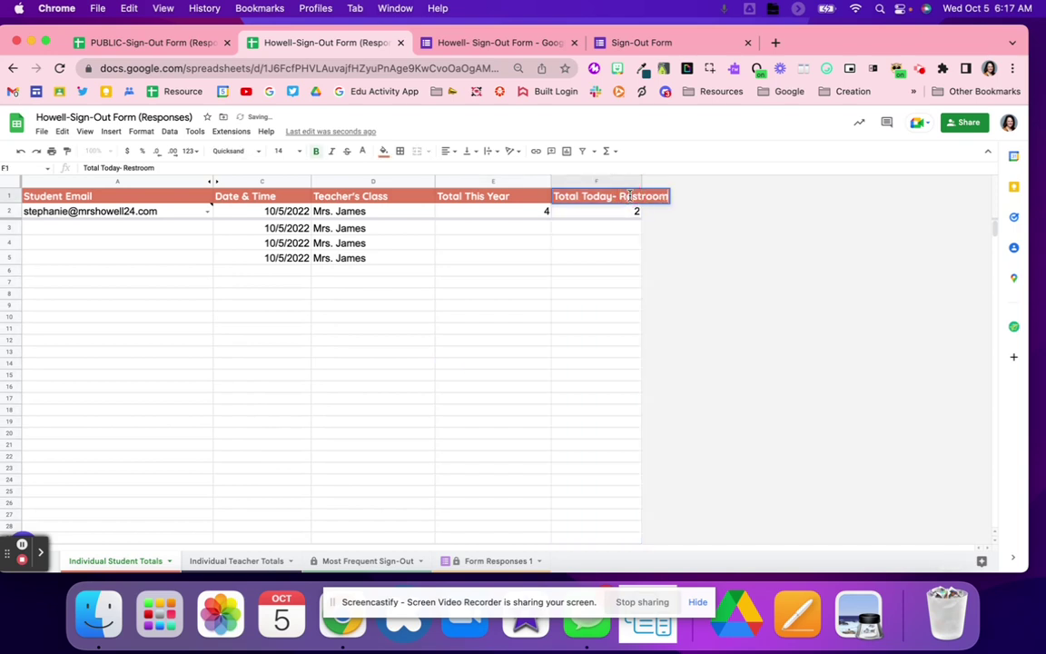
click(547, 329)
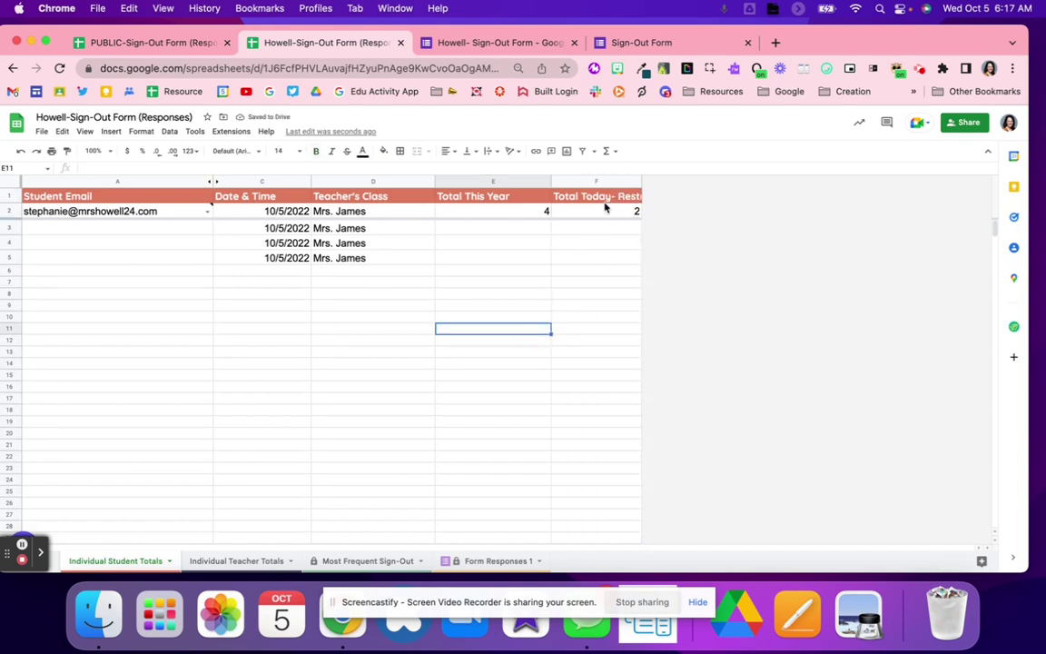
click(608, 202)
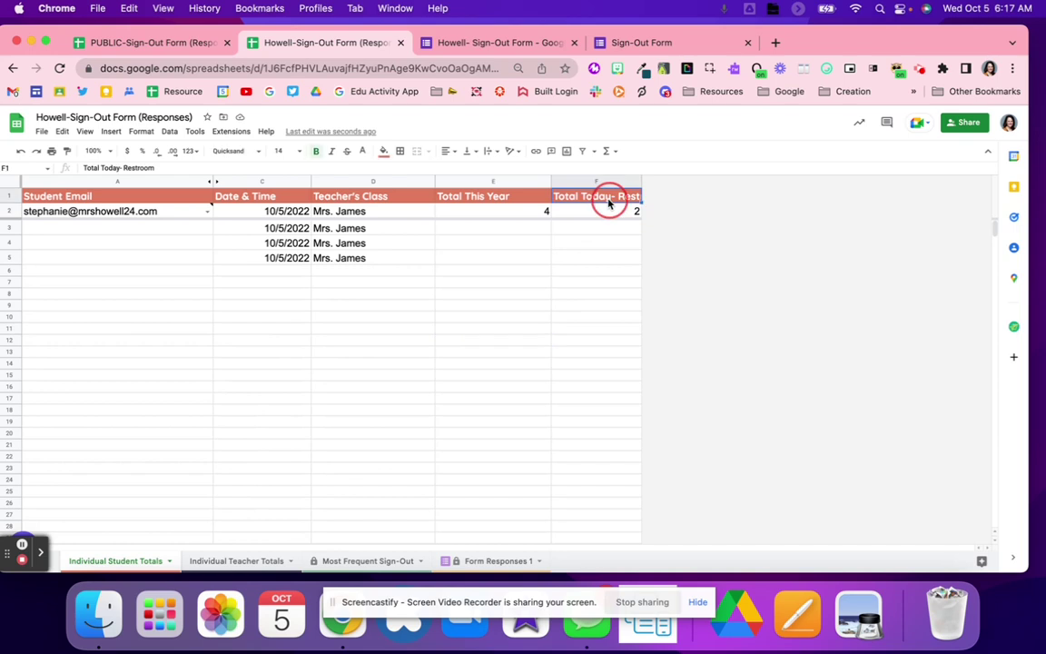
click(563, 289)
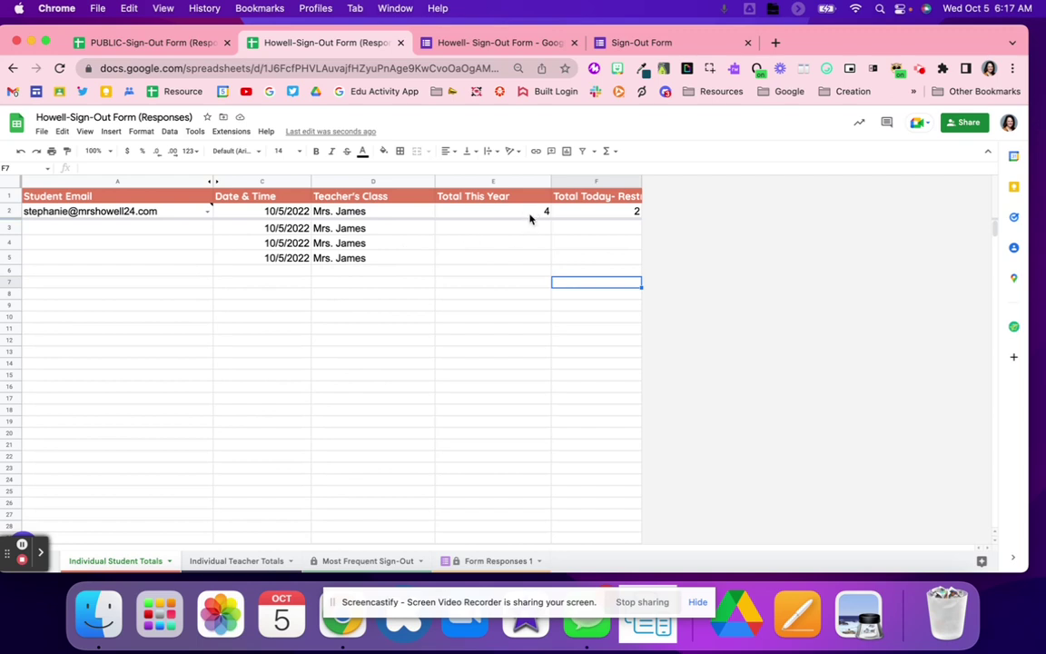
click(205, 210)
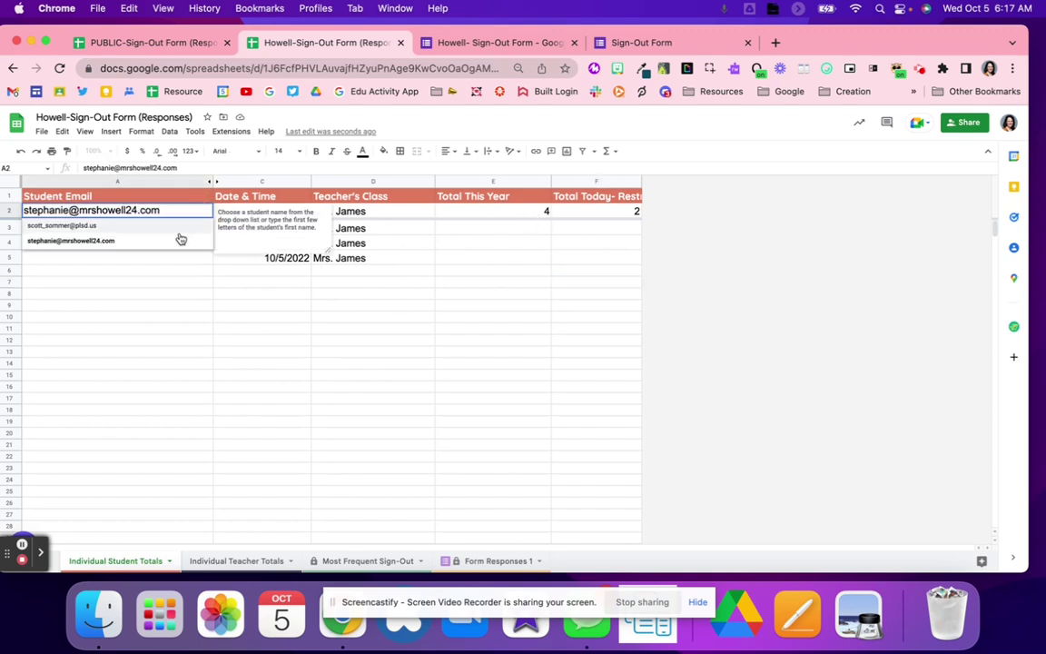
- Choose the second student email in A2, showing 1 sign-out this year and 0 today
click(409, 227)
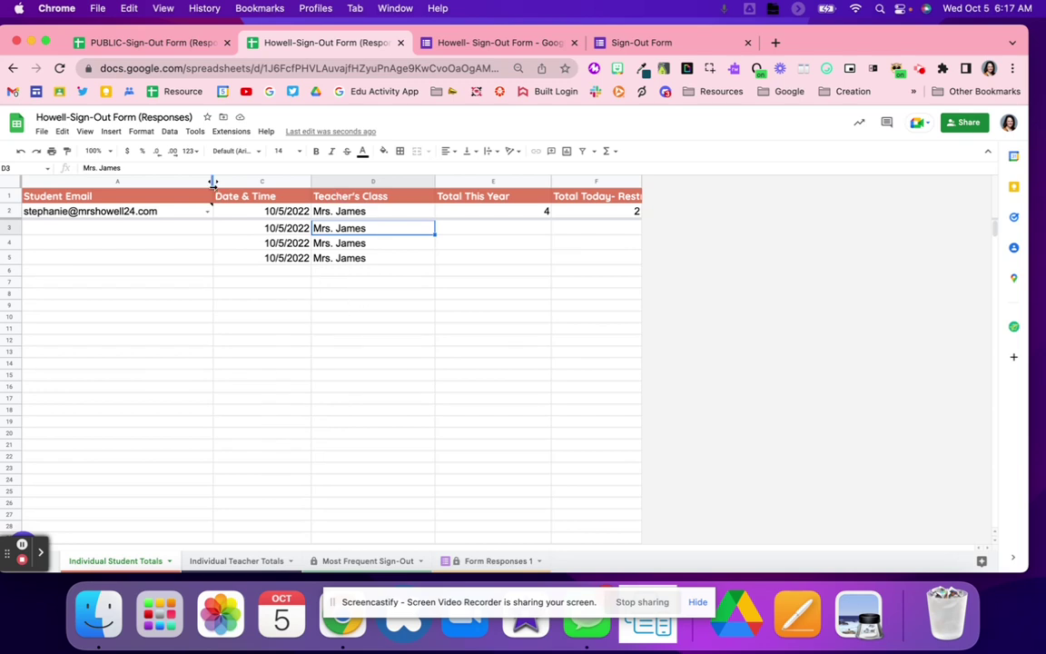
click(208, 211)
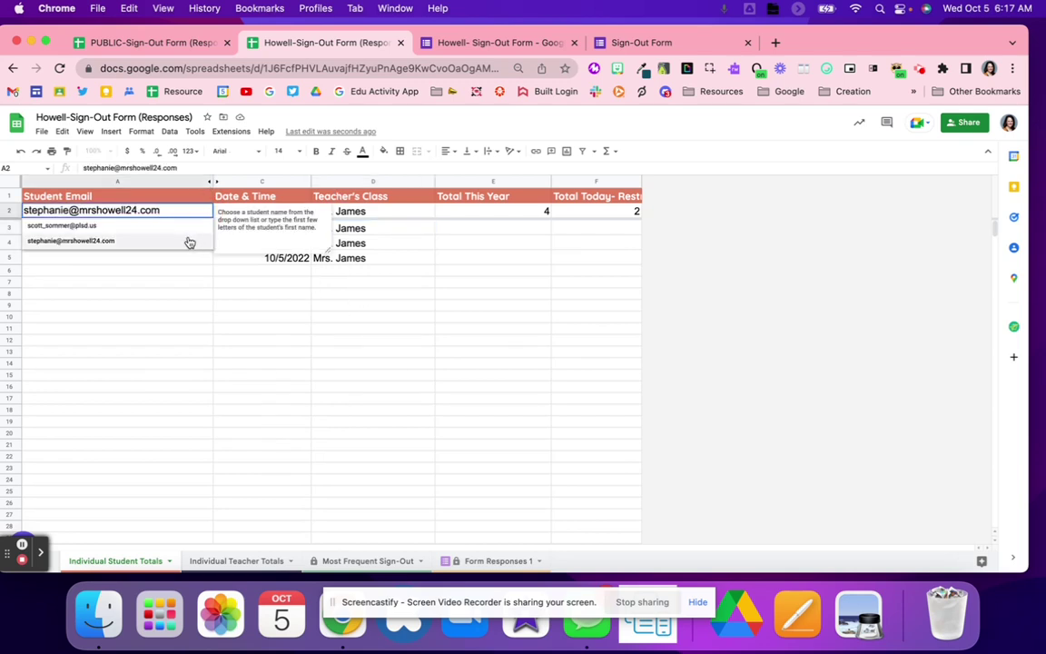
click(184, 229)
click(263, 307)
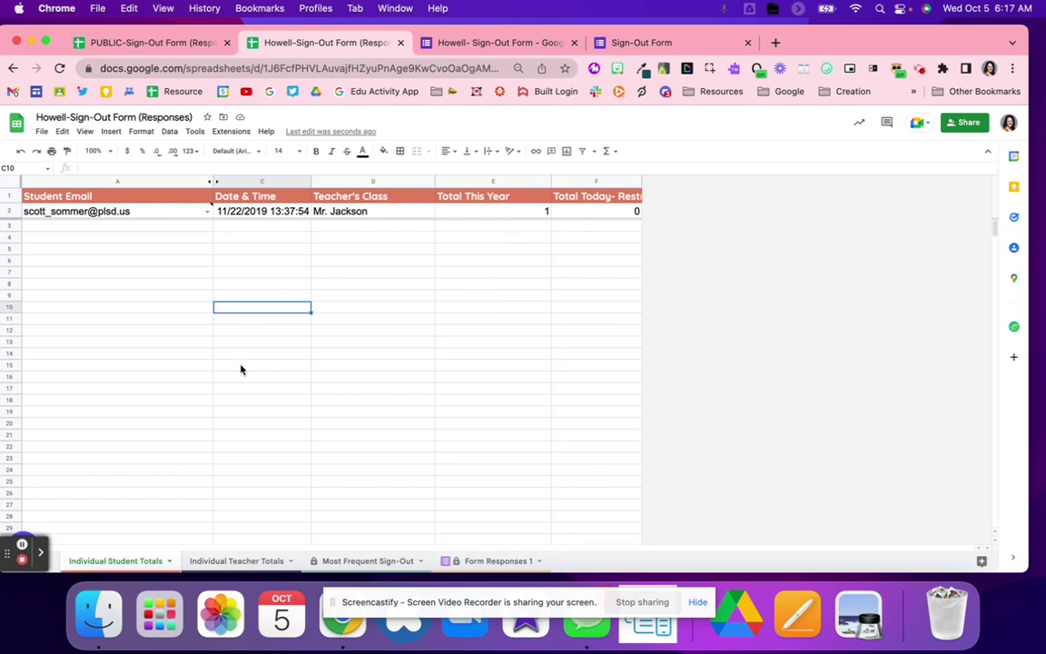
- On Individual Teacher Totals, pick Mrs. James in A2 and review the students, this-year and today formulas
click(231, 562)
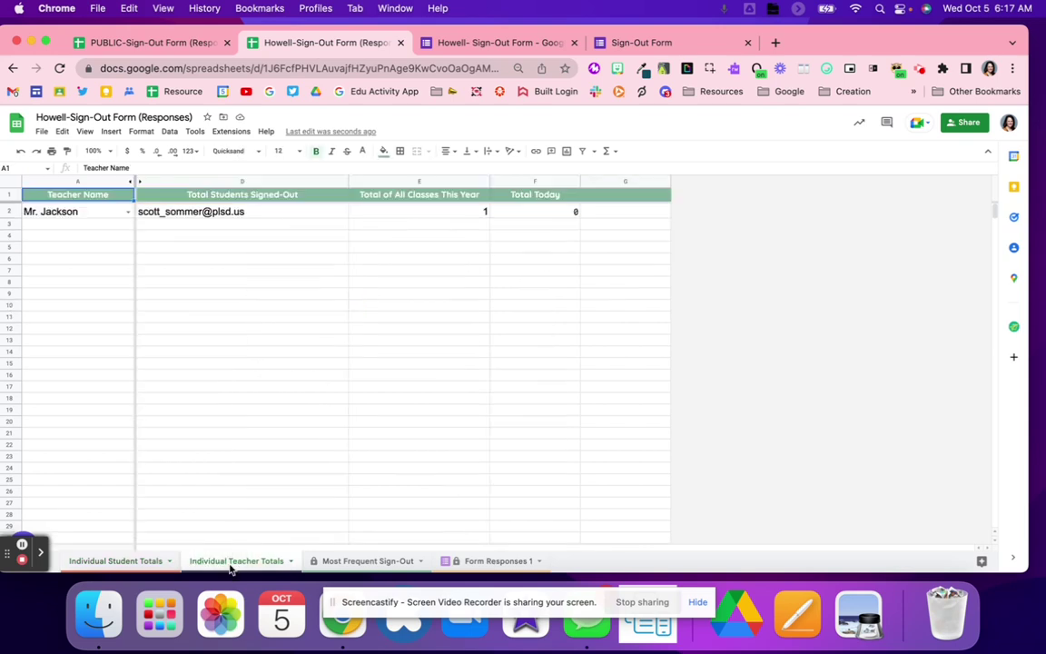
click(127, 211)
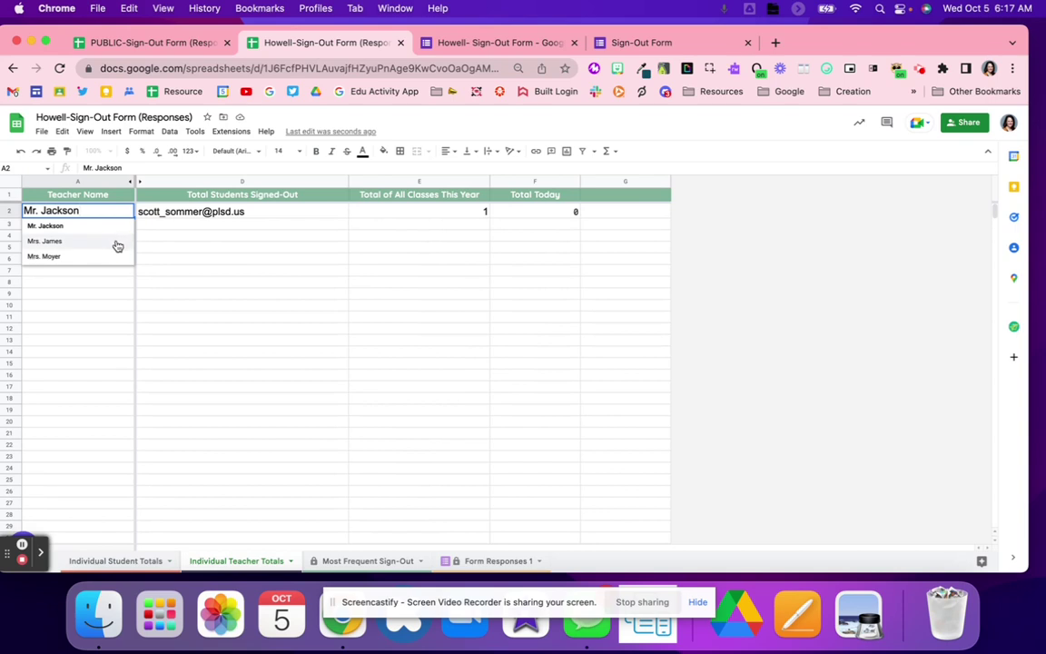
click(117, 240)
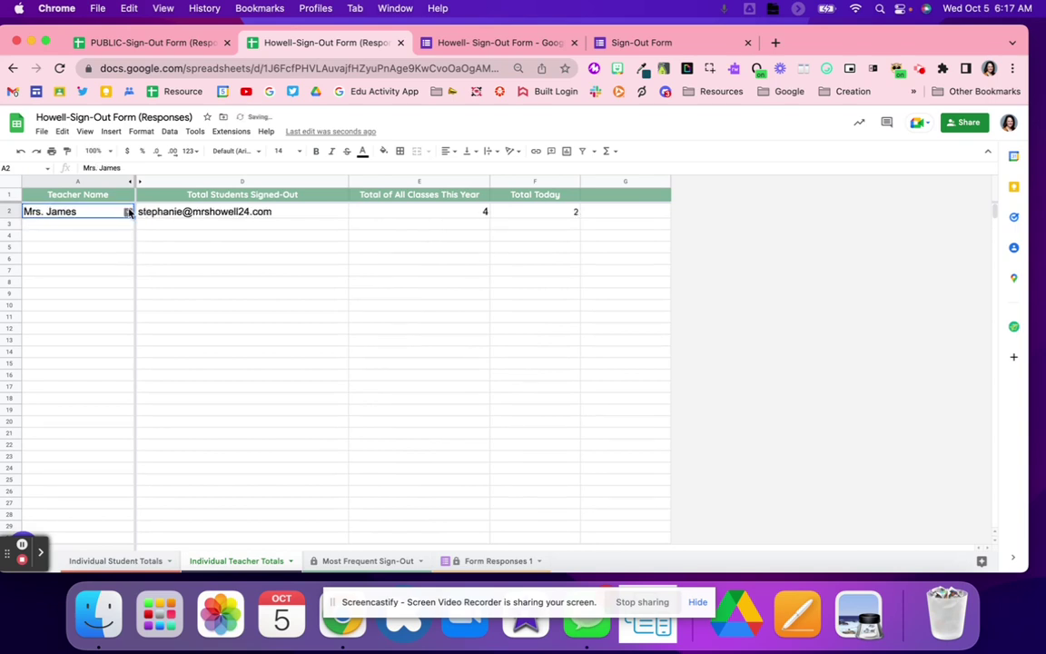
click(279, 214)
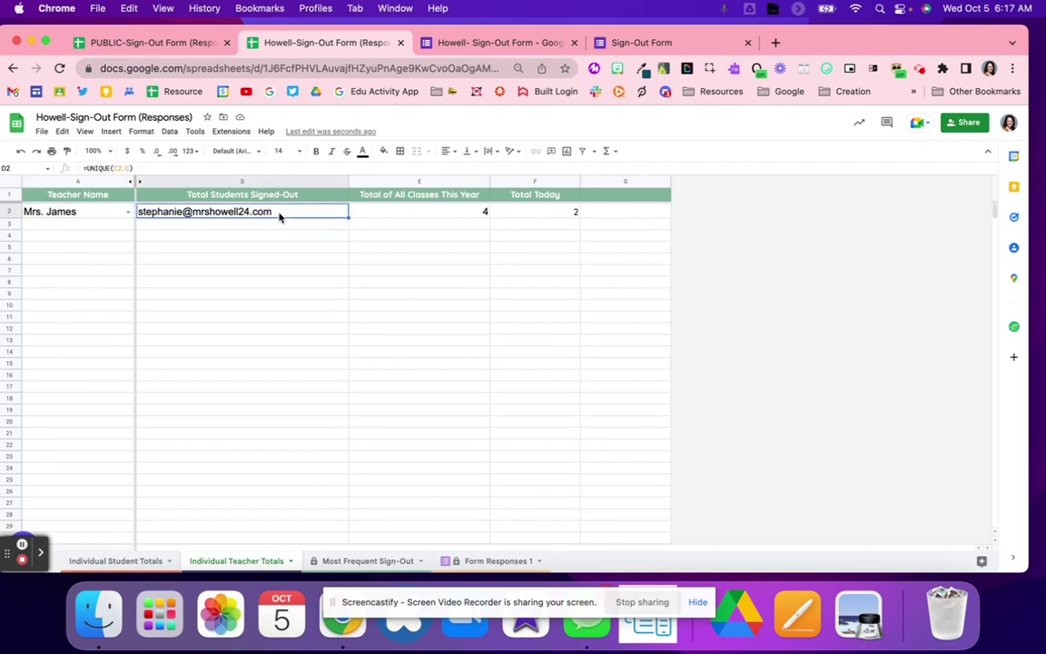
click(444, 214)
click(528, 213)
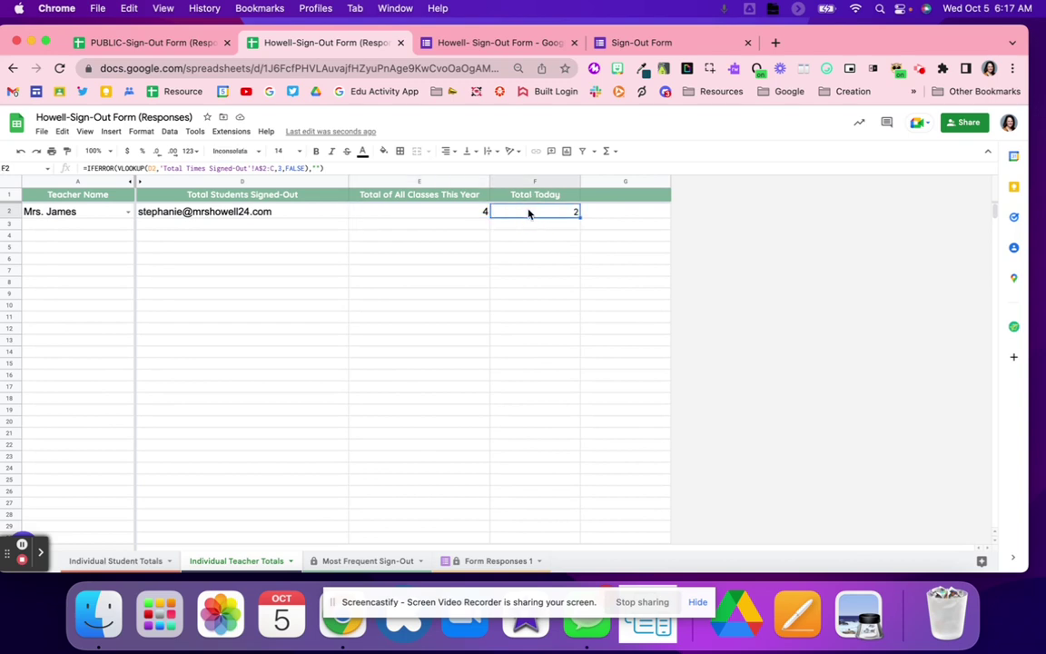
- Rename F1 to 'Total Today- Restroom' and widen column F to fit it
double_click(559, 196)
text(- Restroom)
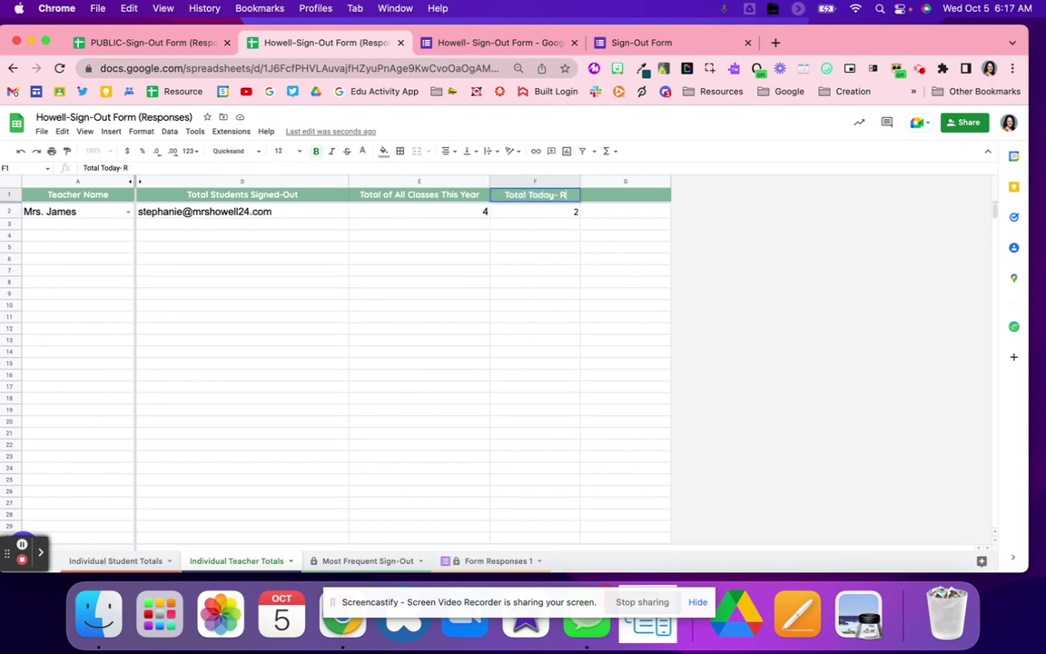
click(513, 319)
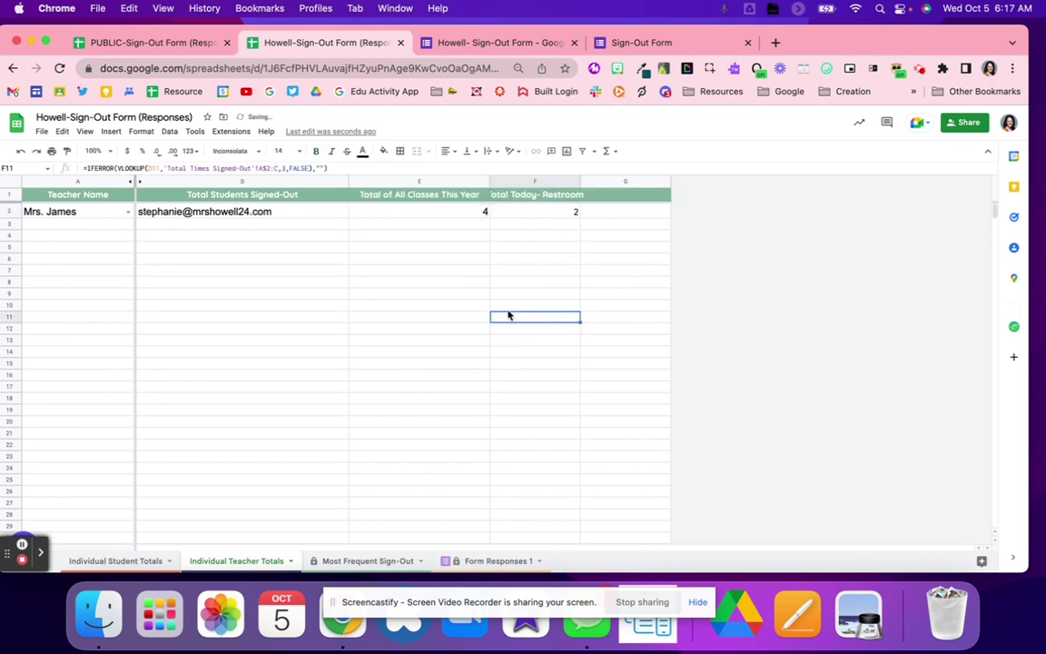
drag(580, 181, 607, 180)
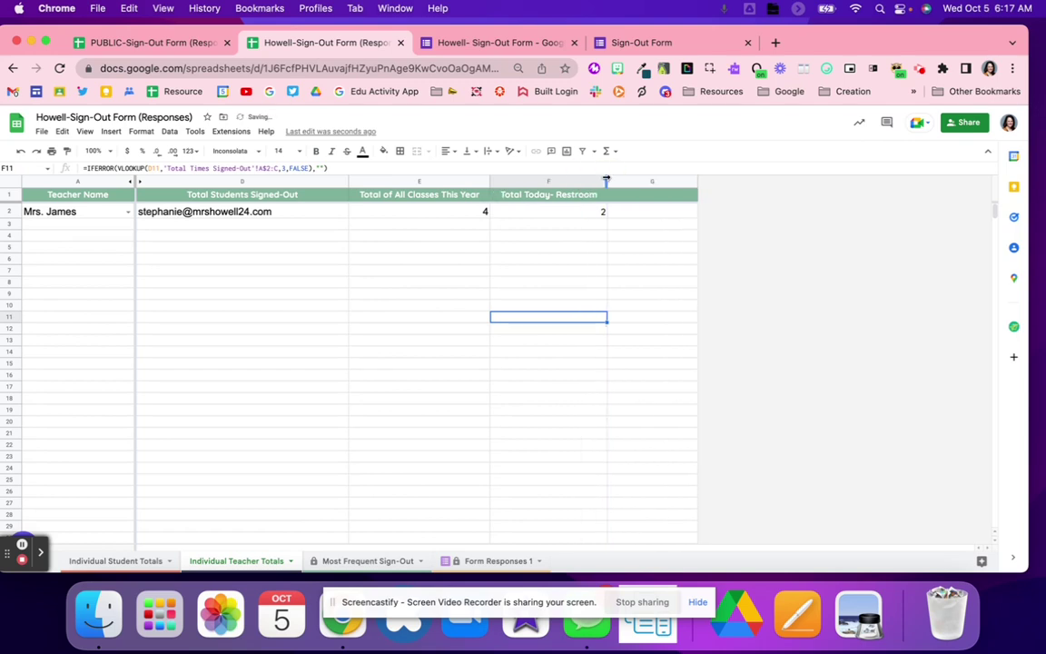
click(525, 283)
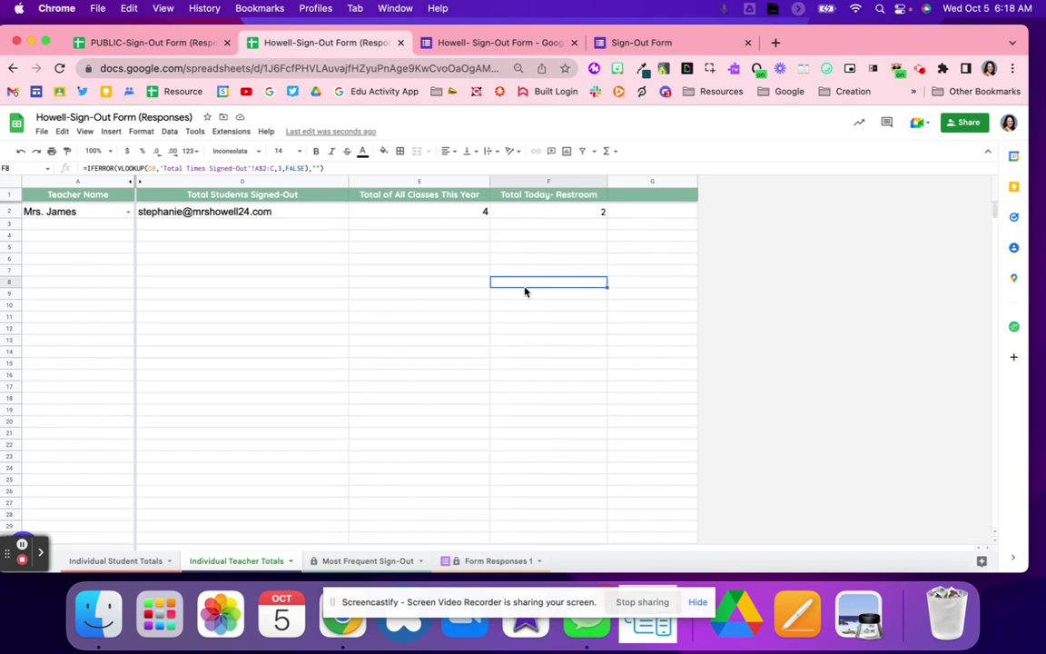
- Review the Most Frequent Sign-Out rankings, including the D1 heading for today's most frequent visits
click(370, 560)
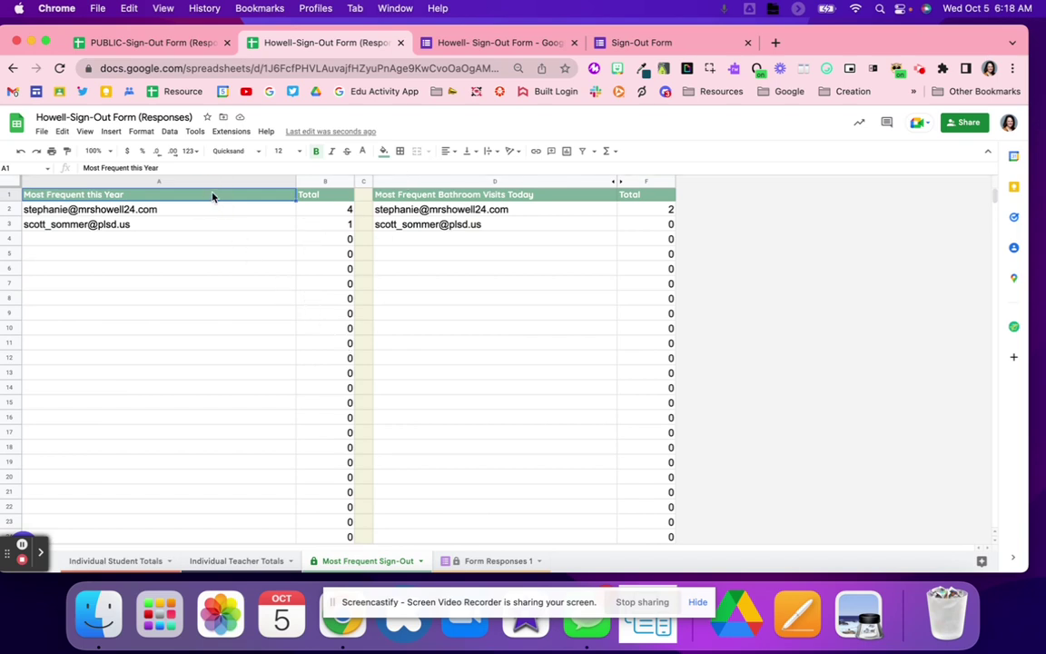
click(423, 201)
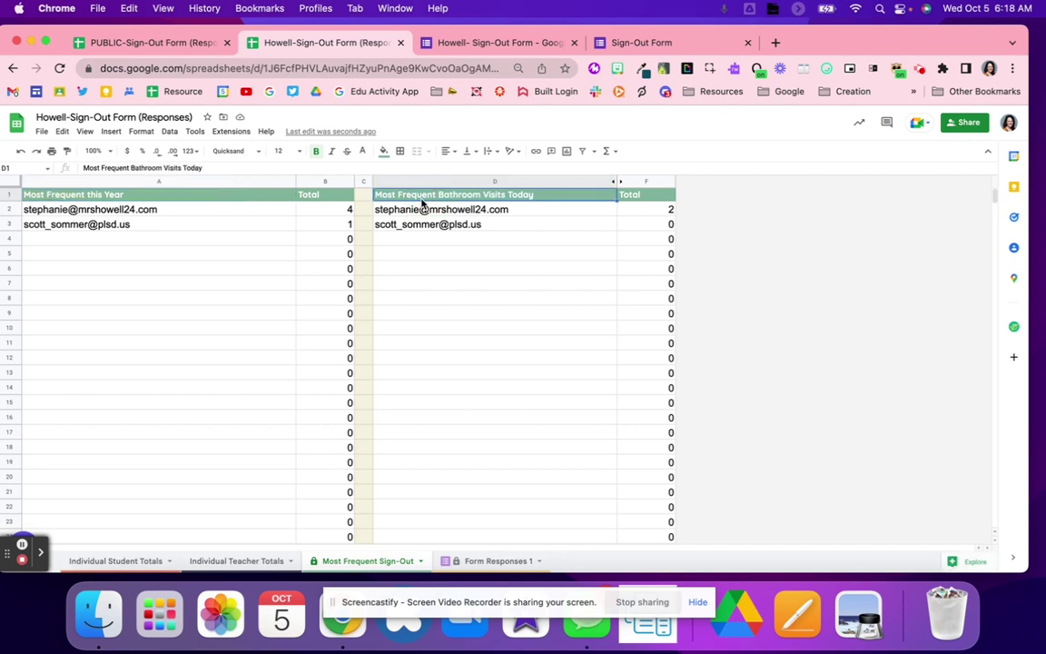
click(412, 318)
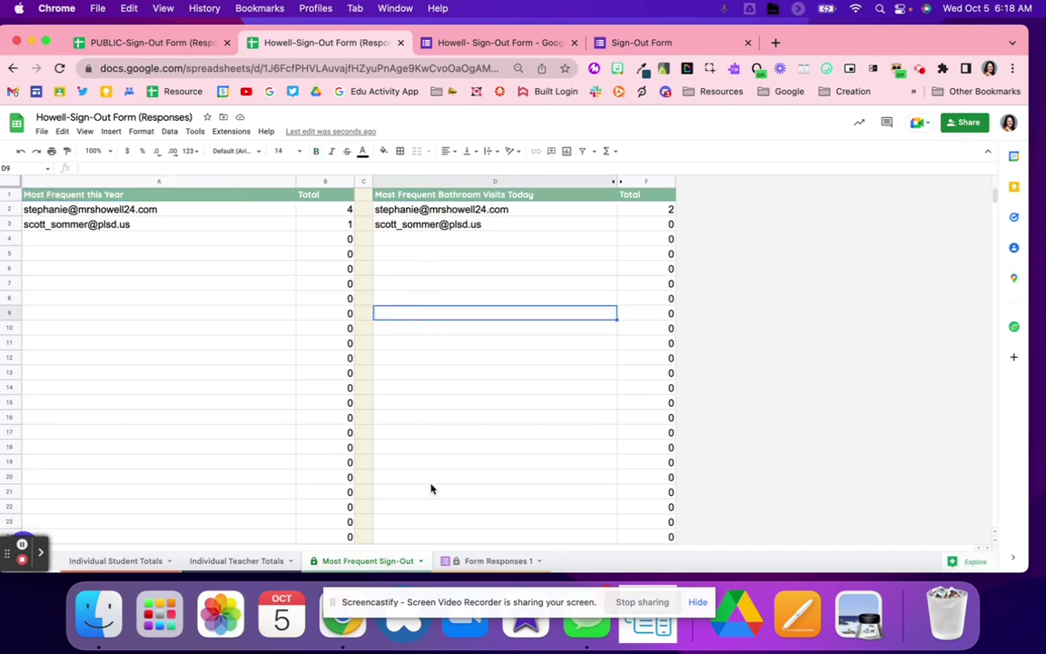
- Scroll across the Form Responses 1 submissions to review them
click(491, 561)
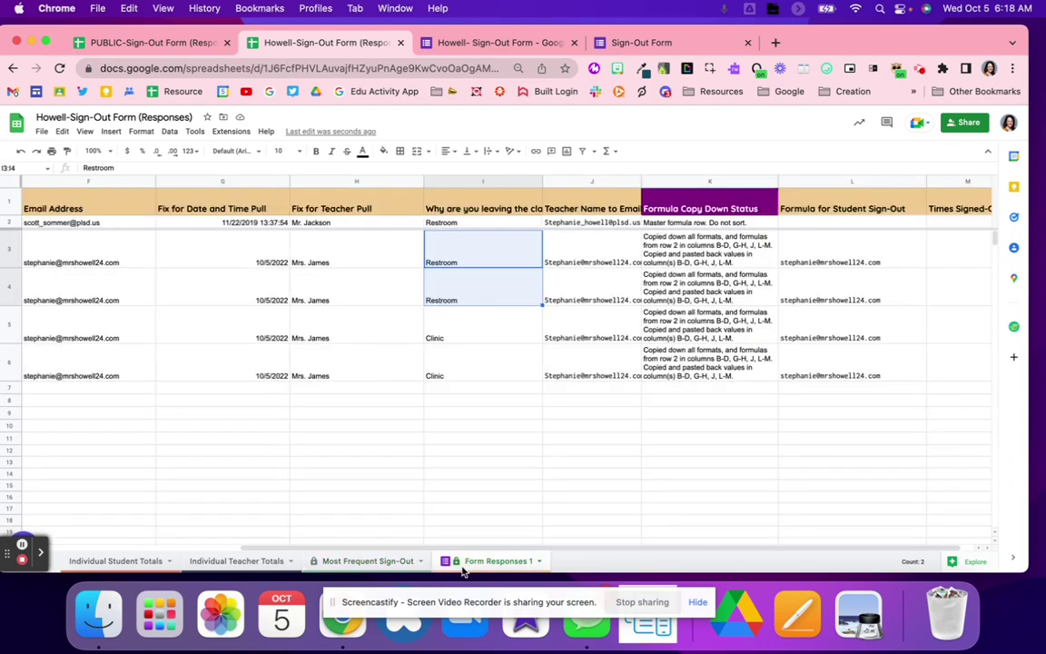
click(453, 454)
scroll(454, 459, right, 3)
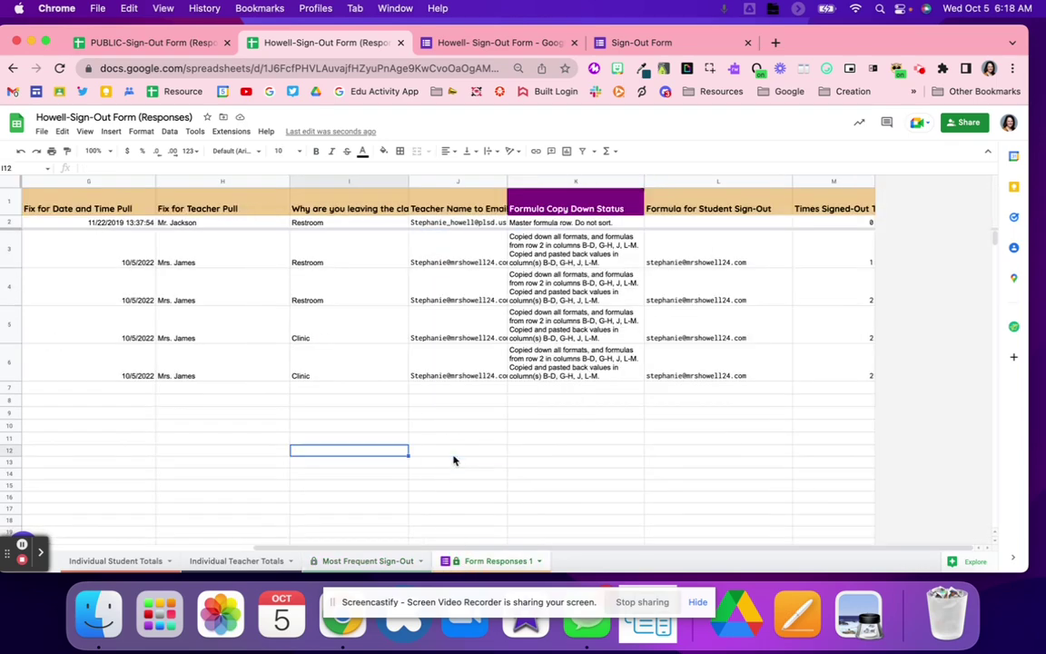
scroll(454, 461, left, 5)
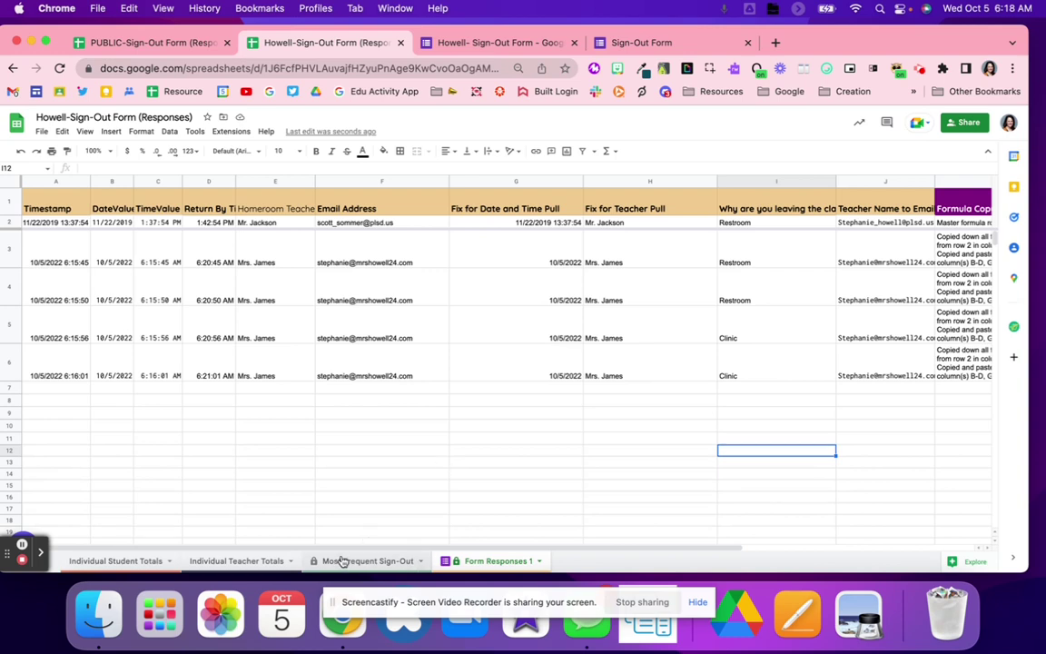
- Look through the teacher and most-frequent report sheets, ending on Individual Student Totals
click(118, 561)
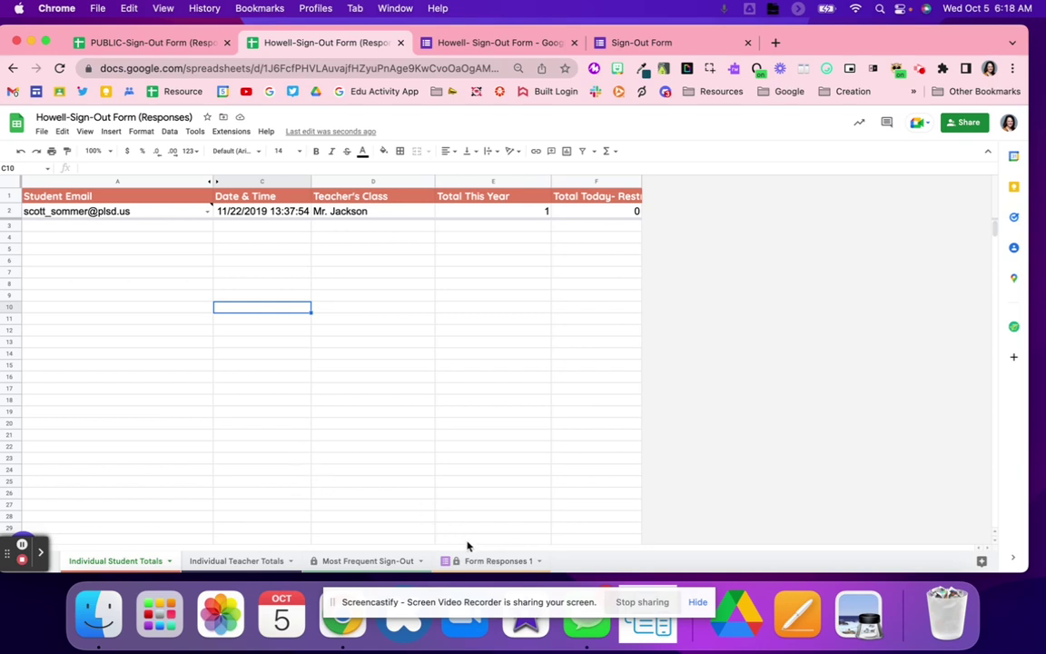
click(200, 559)
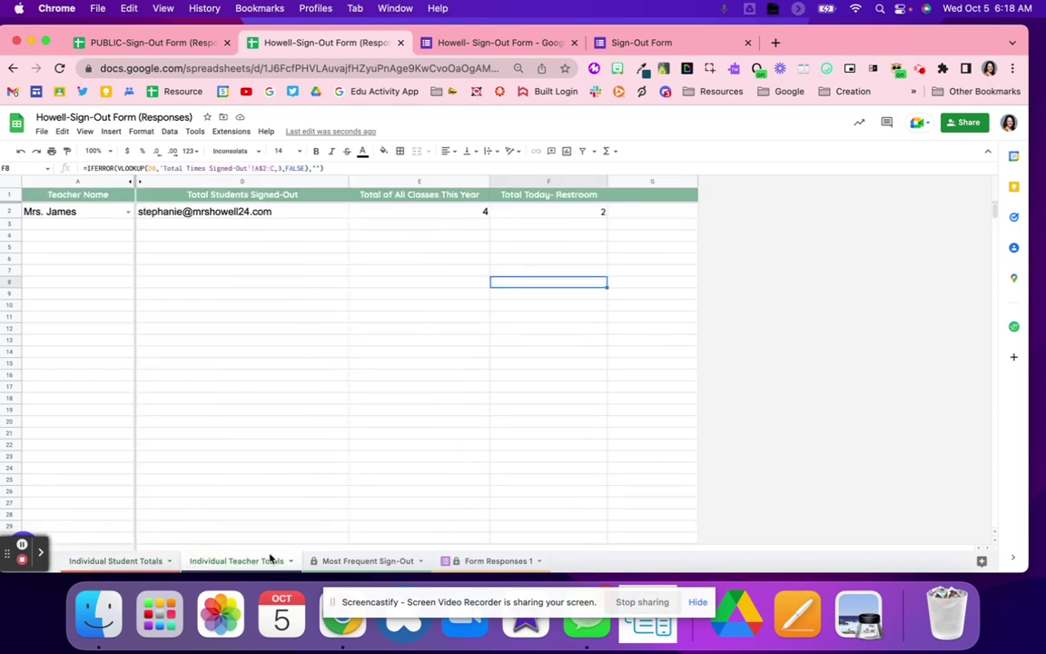
click(345, 561)
click(248, 561)
click(166, 561)
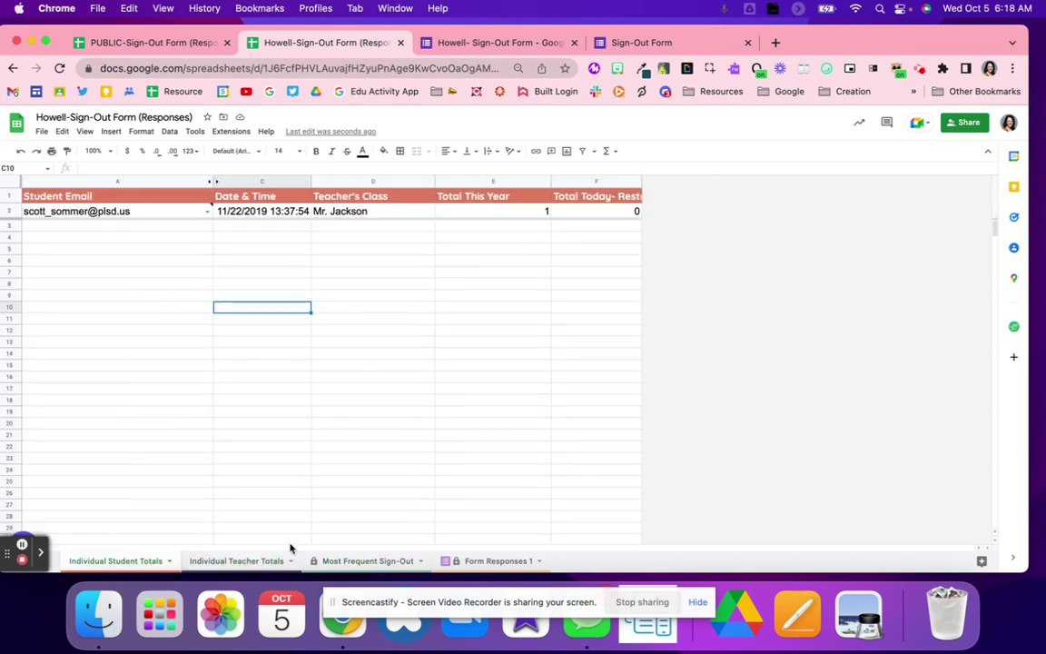